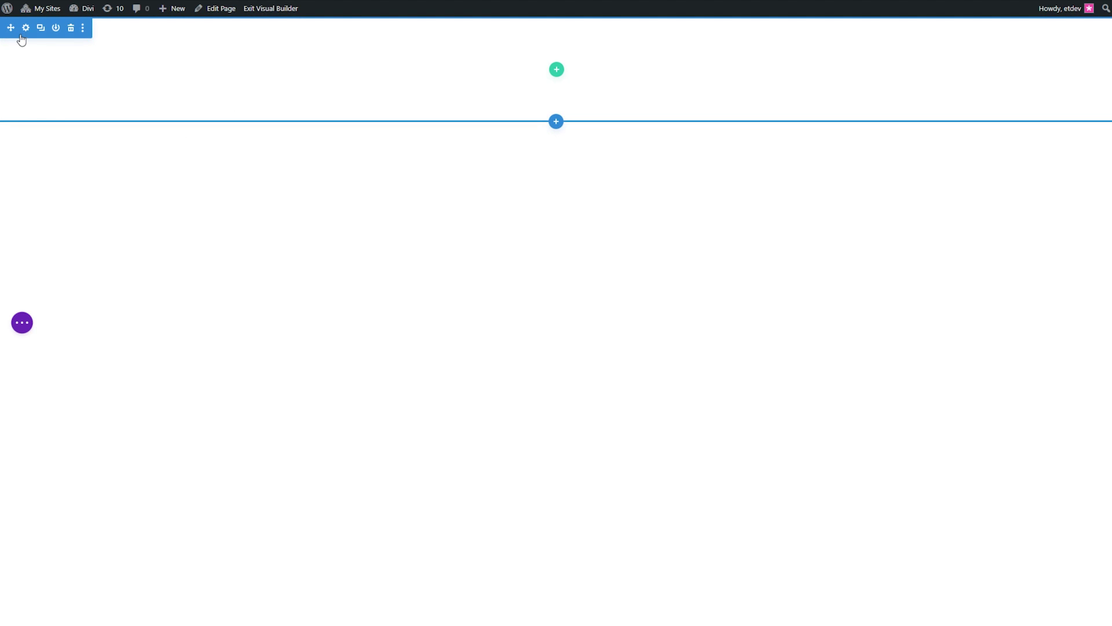
Step: Give the empty section a pale blue background color
left_click(25, 27)
left_click(59, 136)
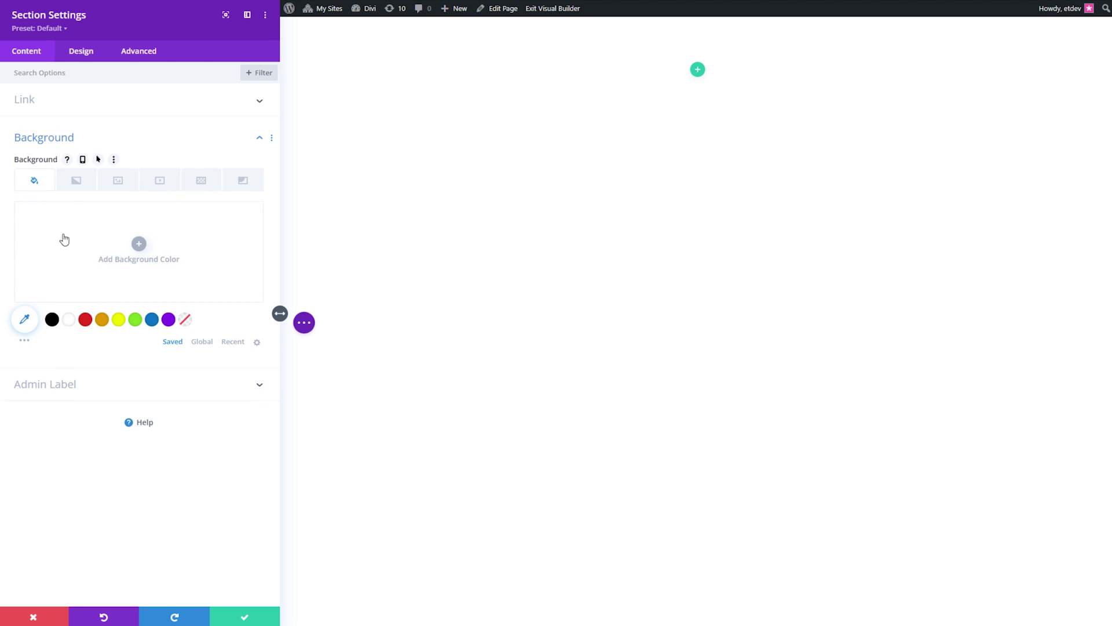
left_click(139, 239)
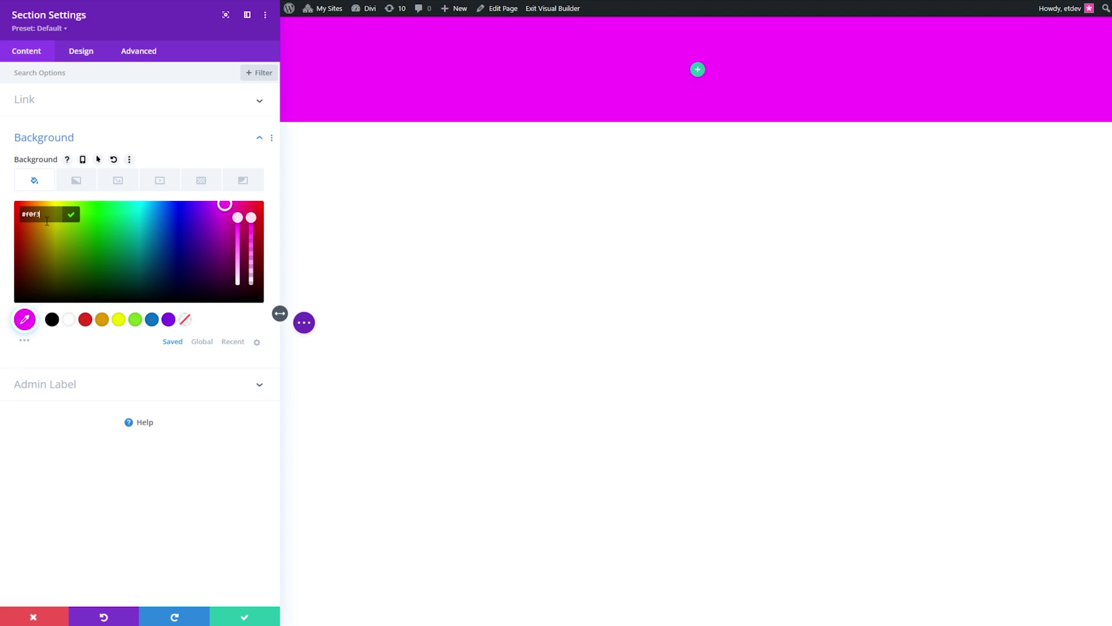
key("Return")
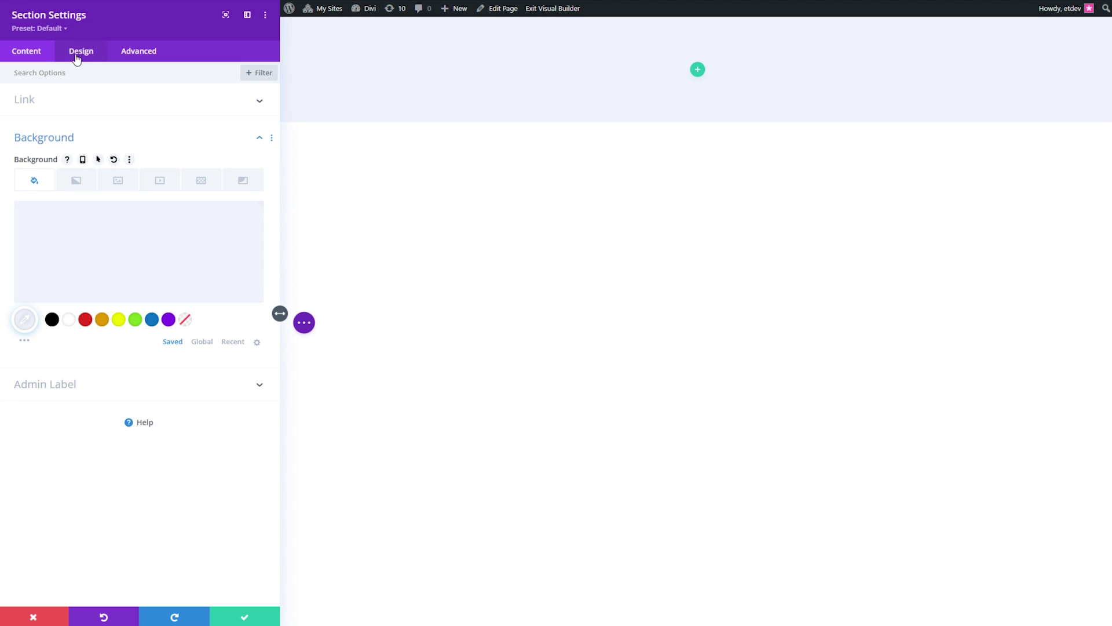
Step: Set the section's top and bottom padding to 10% each and save the section settings
left_click(88, 53)
left_click(55, 200)
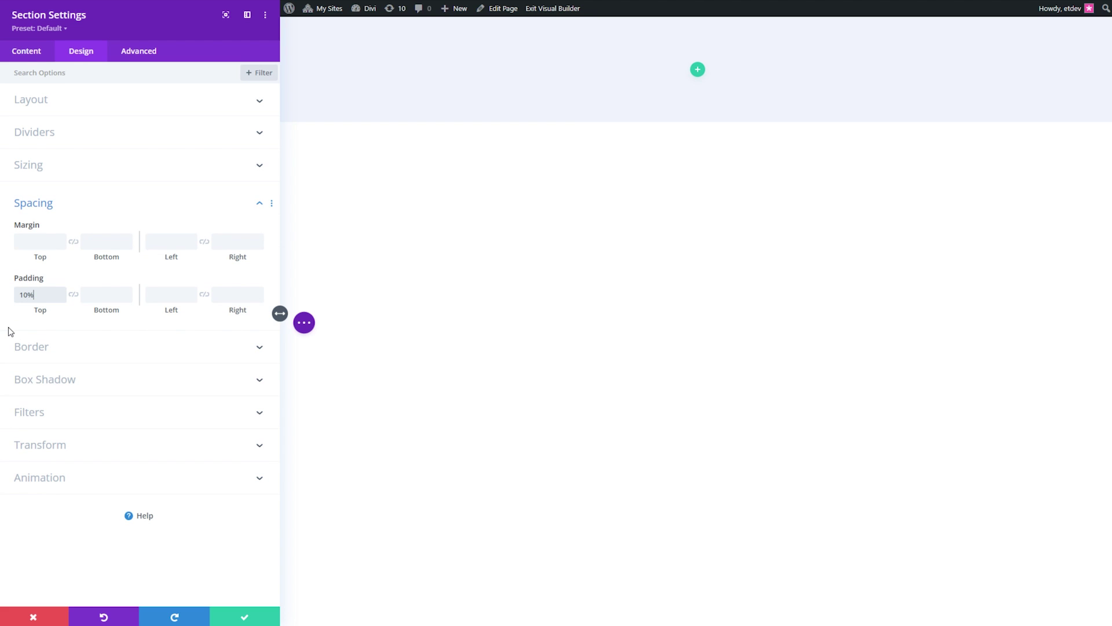
key("Tab")
type("10%")
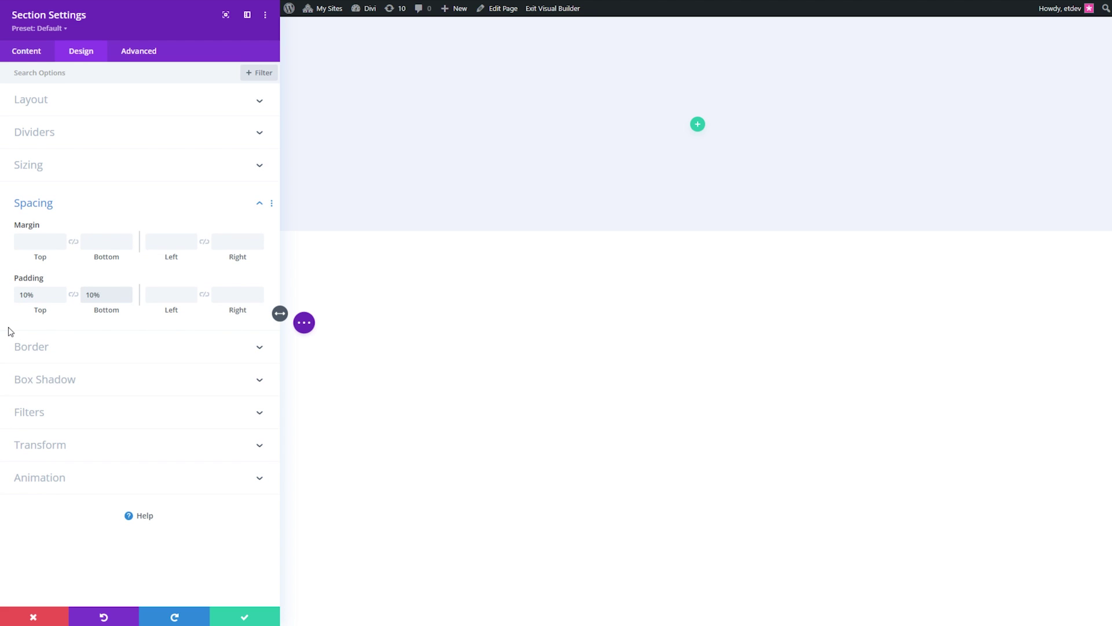
key("Return")
Step: Insert a 3/5–2/5 two-column row with a custom gutter width enabled and a maximum width of 1480px
left_click(557, 152)
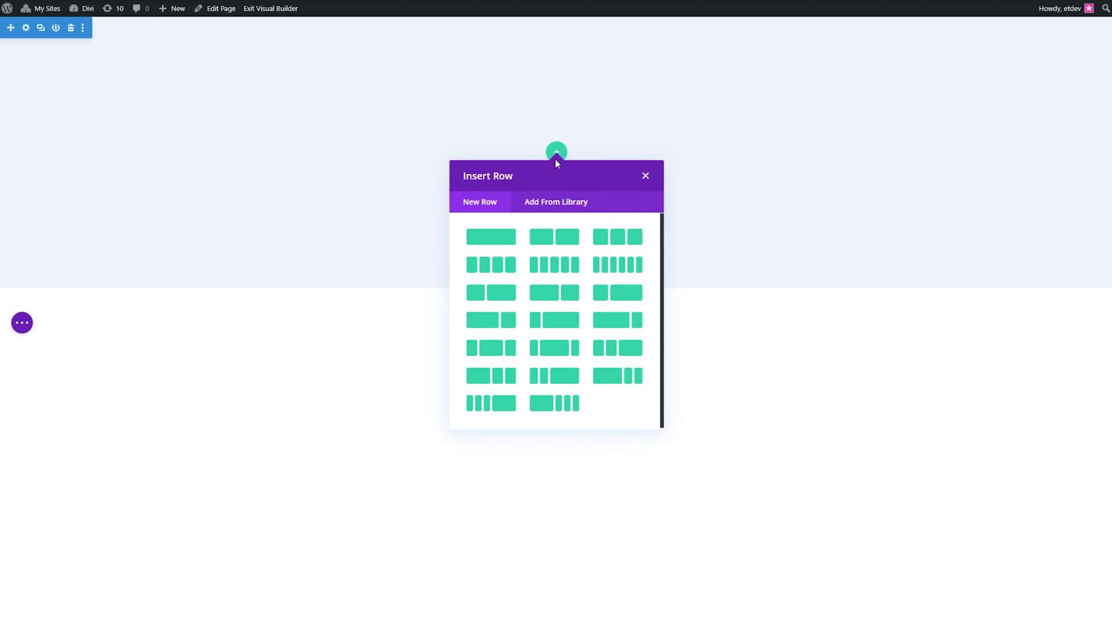
left_click(537, 291)
left_click(295, 139)
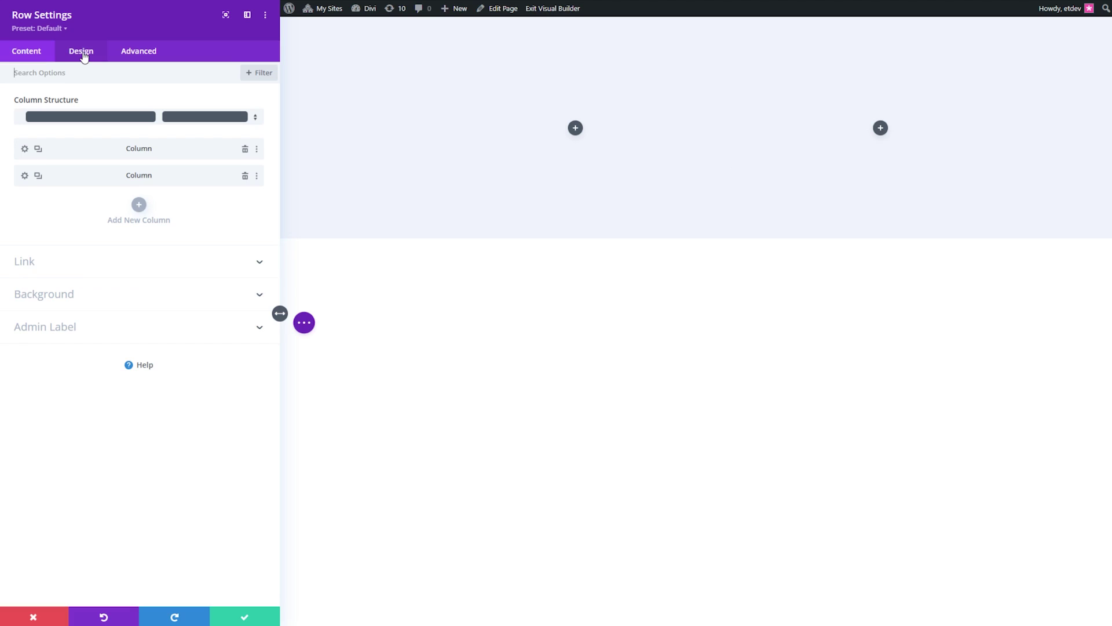
left_click(83, 56)
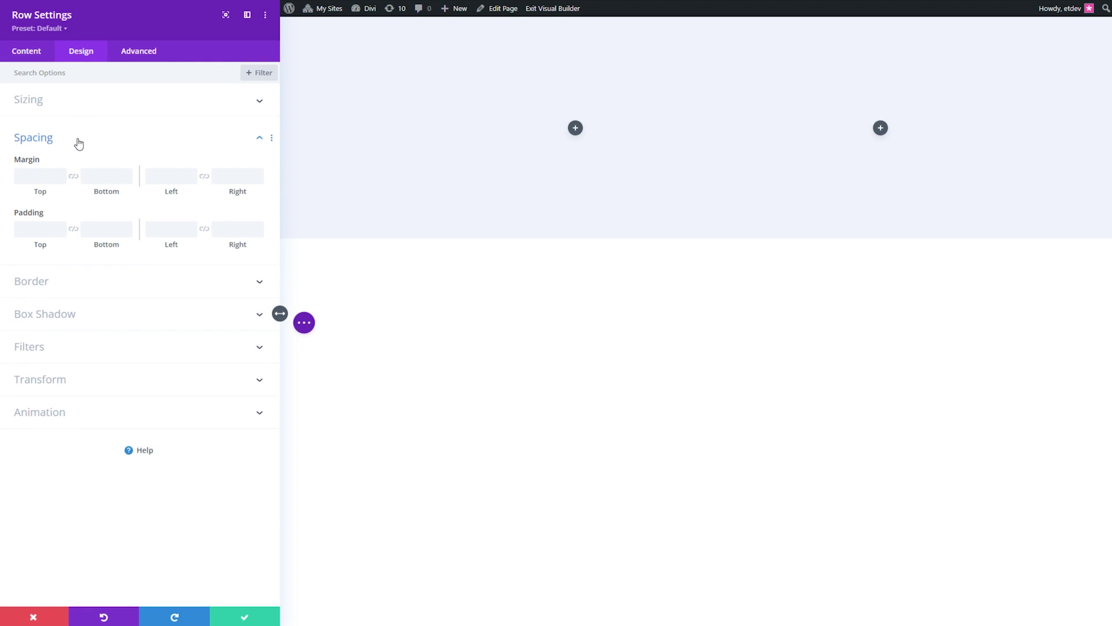
left_click(85, 107)
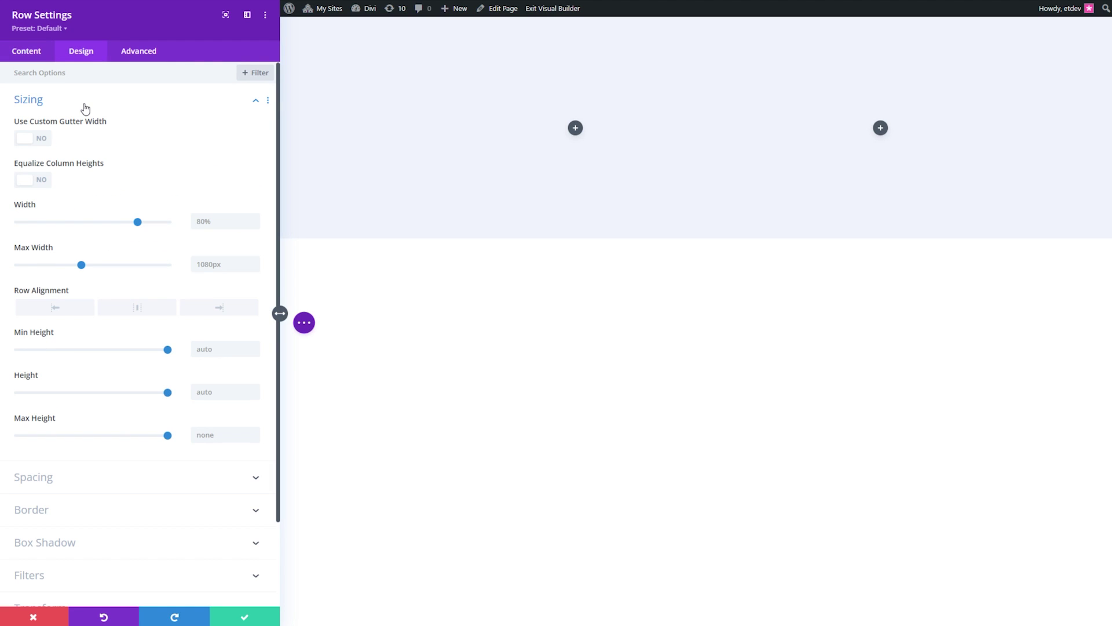
left_click(33, 142)
type("1")
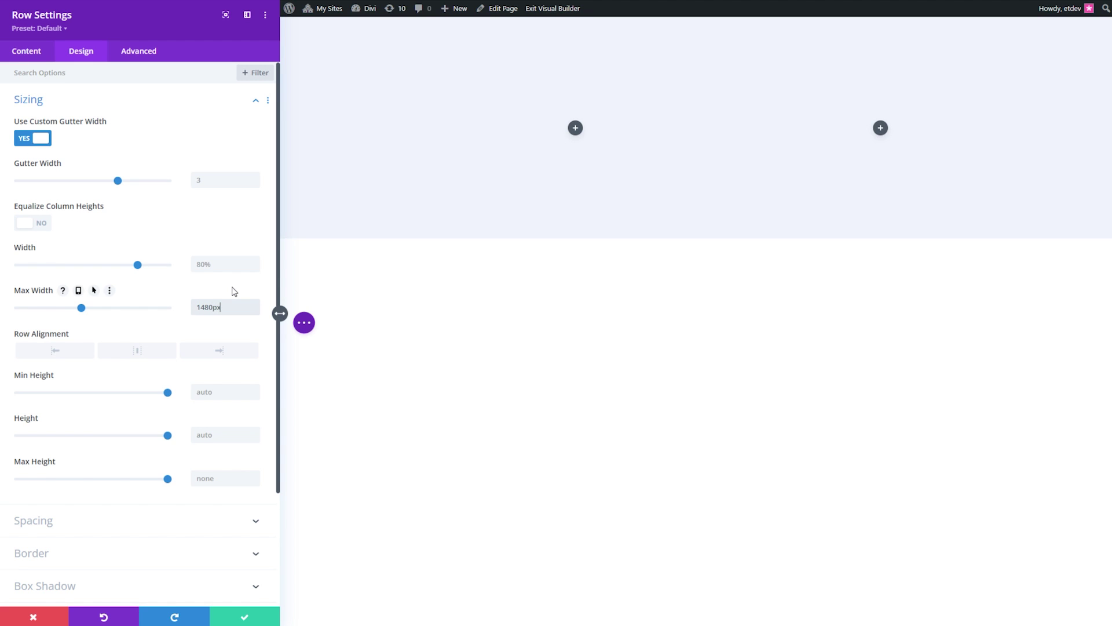
Step: Set the left and right padding of the row's first column to 9% each
left_click(39, 54)
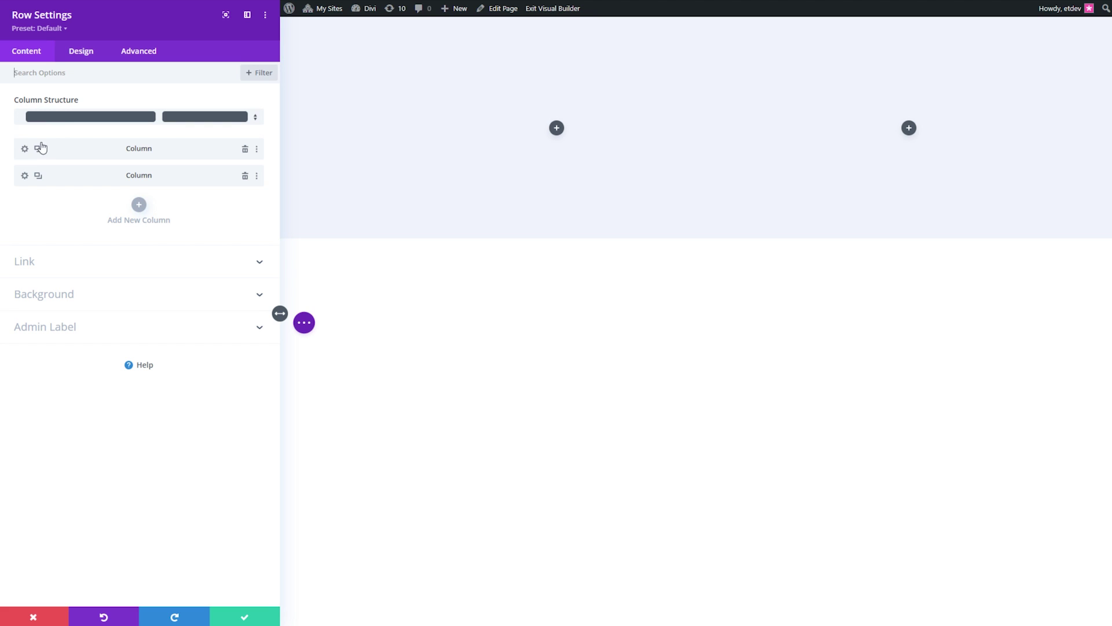
left_click(24, 148)
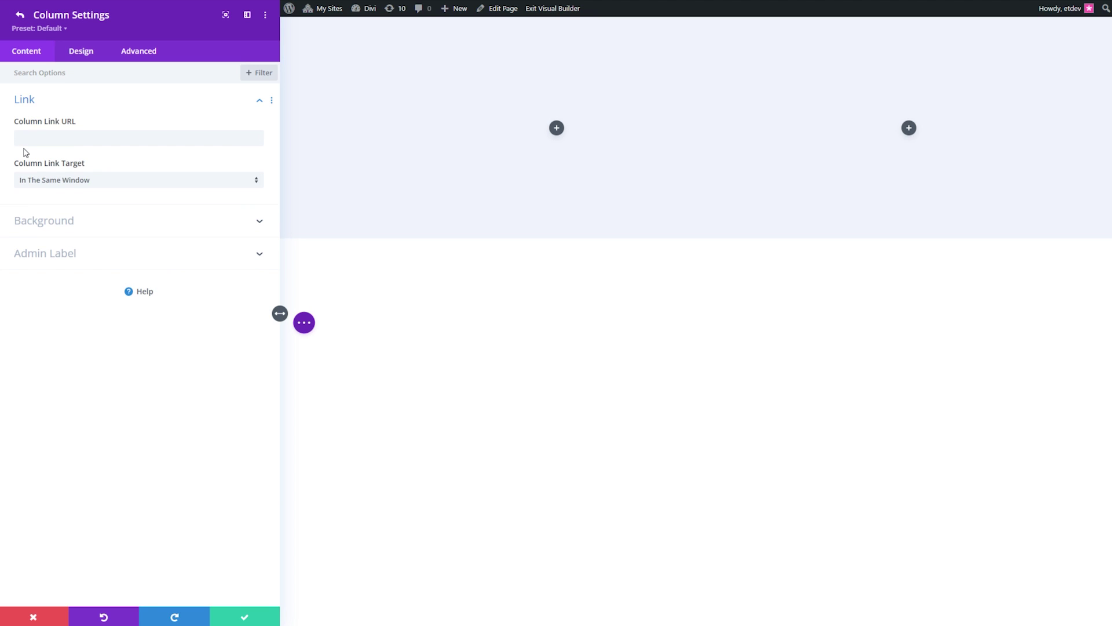
left_click(84, 58)
left_click(58, 104)
left_click(161, 139)
key("Tab")
type("9%")
key("Escape")
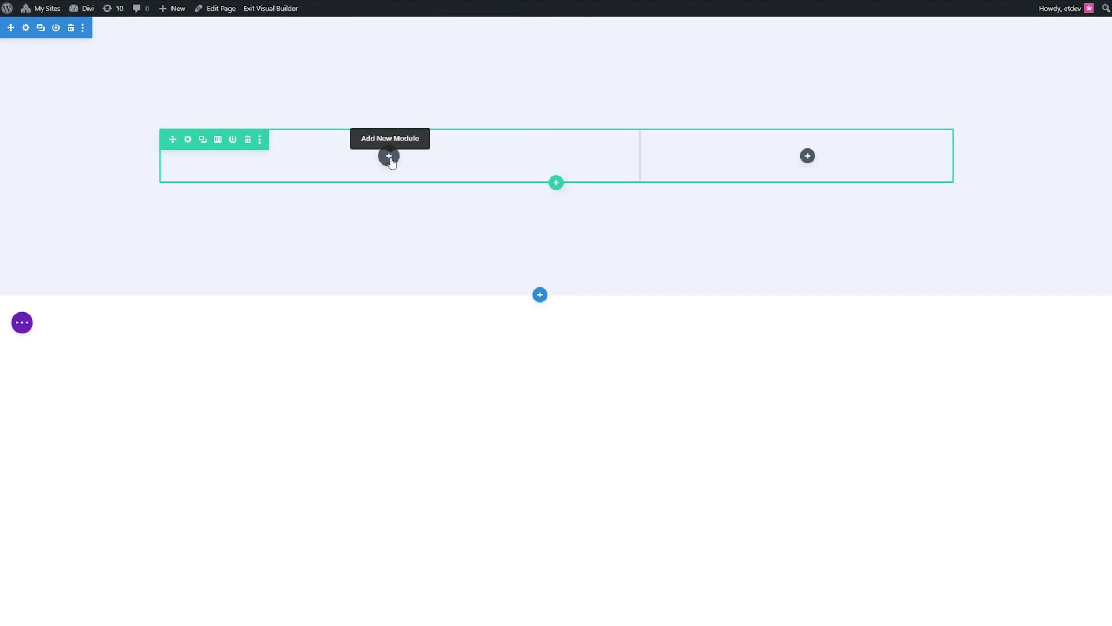
Step: Add a Text module to the first column and format its "Welcome to Divi" text as Heading 4
left_click(389, 156)
scroll(363, 426, "down", 5)
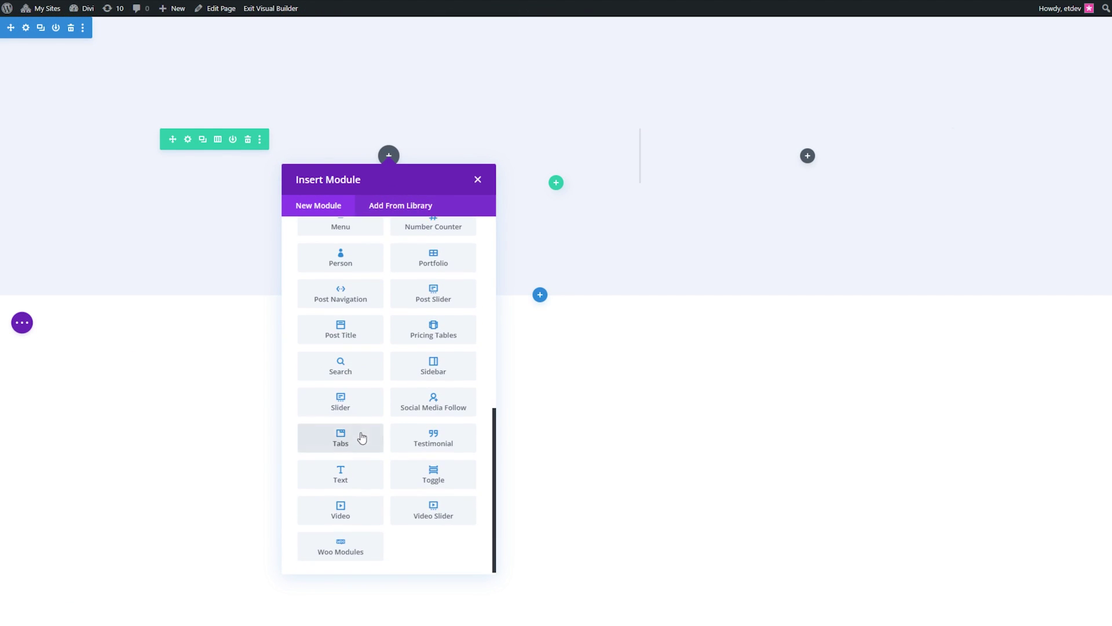
left_click(344, 470)
left_click(45, 160)
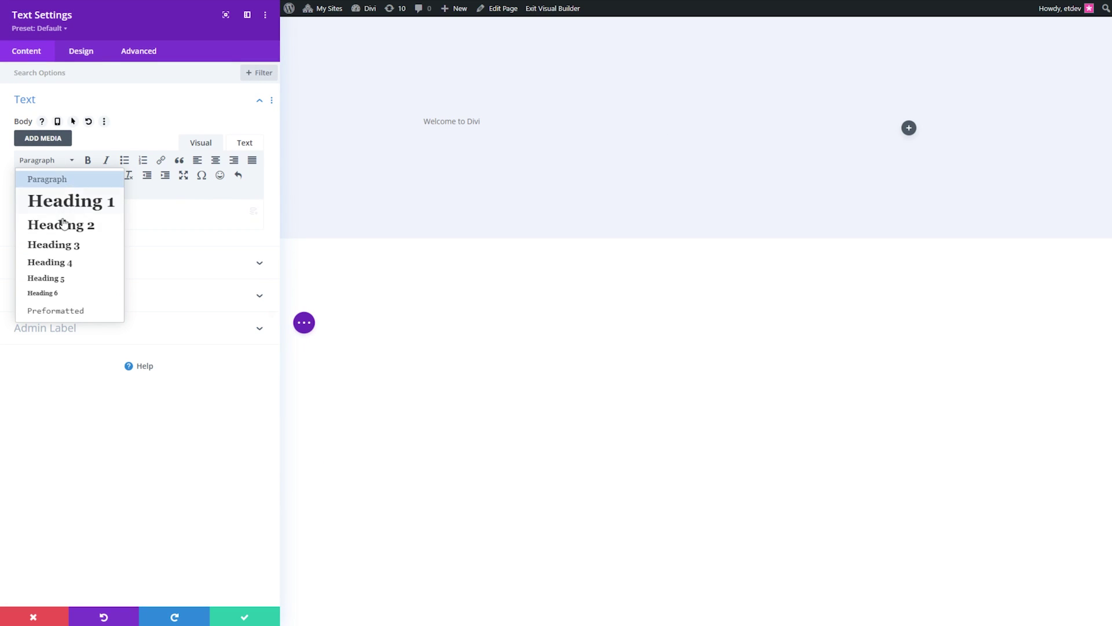
left_click(59, 264)
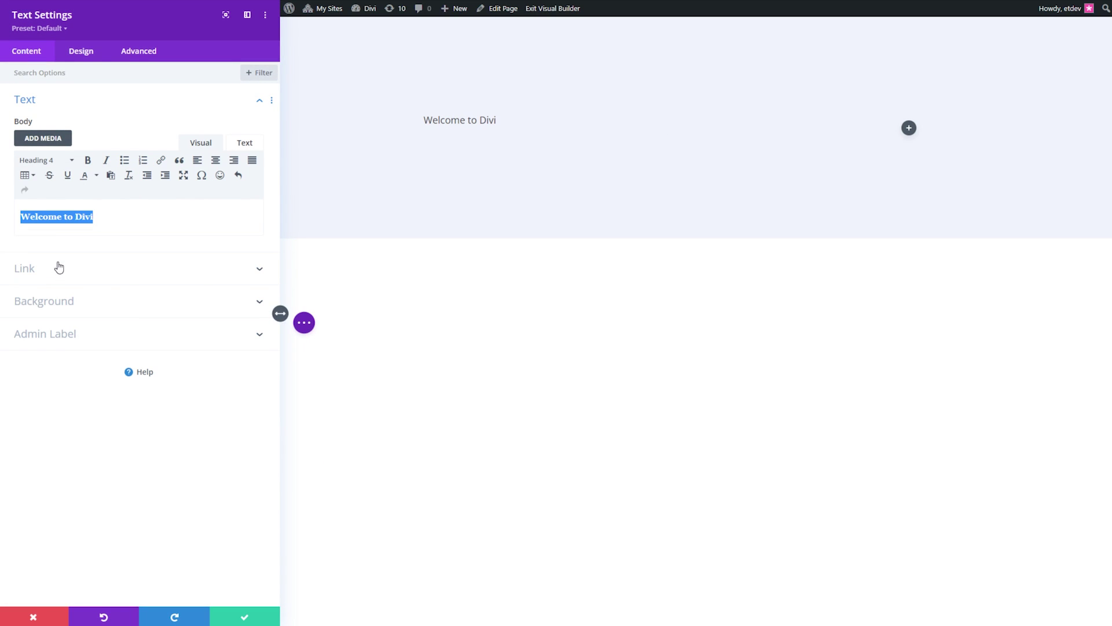
Step: Set the Heading 4 font of the text module to Montserrat
left_click(86, 58)
left_click(91, 137)
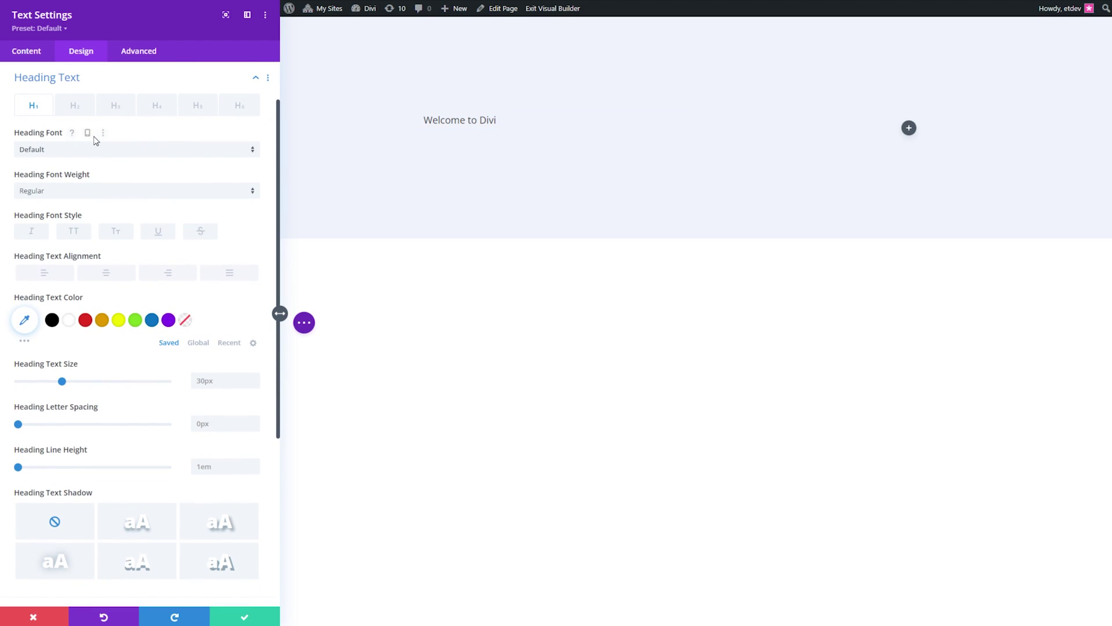
left_click(157, 105)
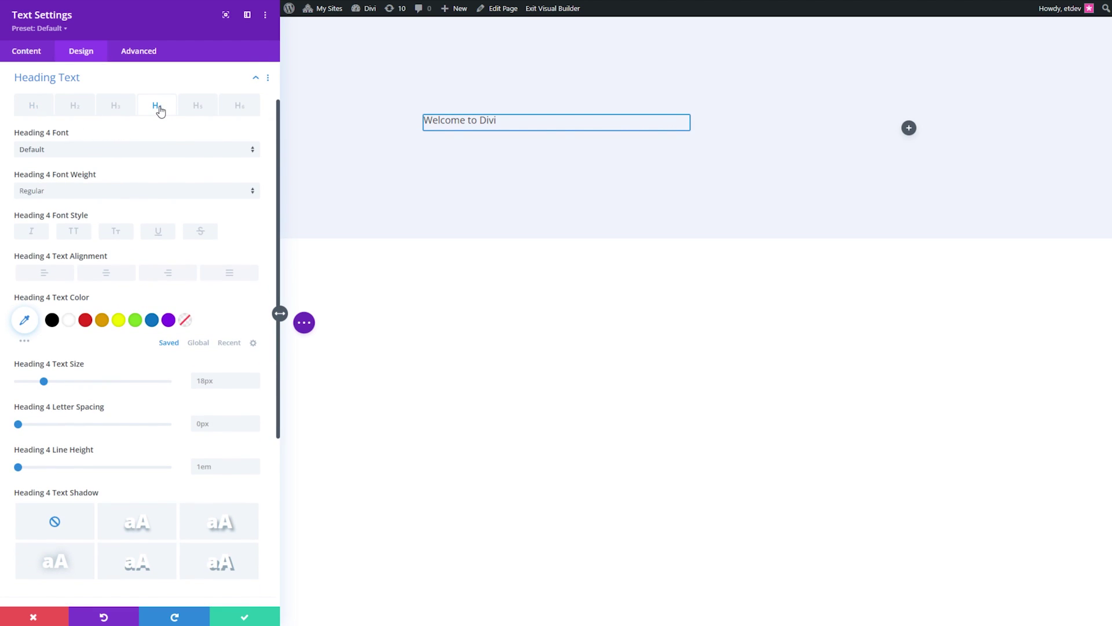
left_click(87, 149)
type("monts")
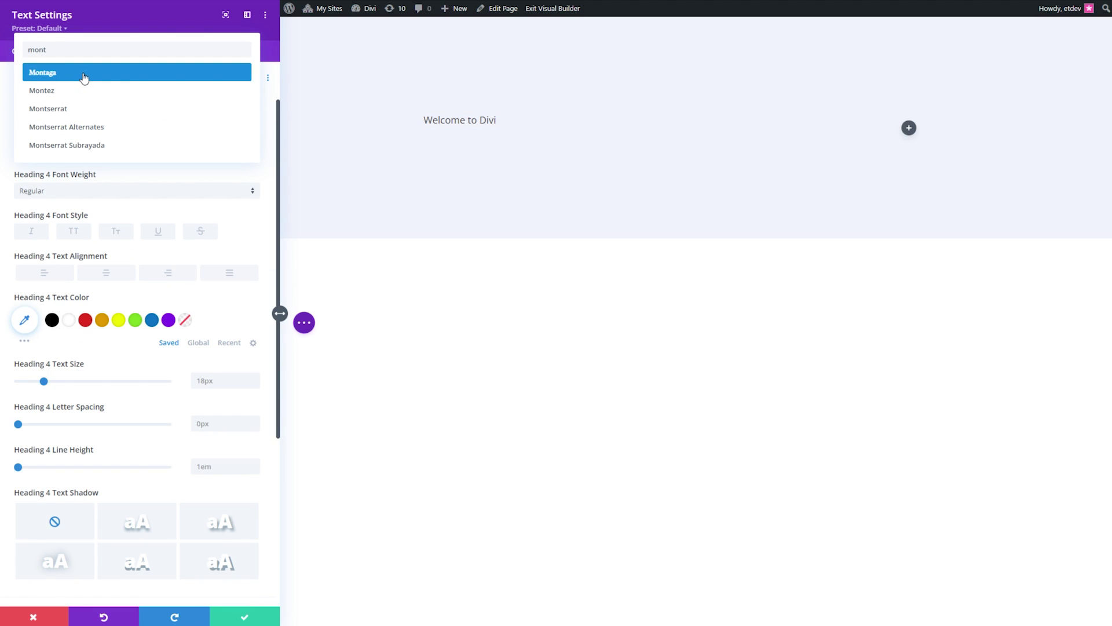
left_click(82, 73)
Step: Make the Heading 4 text bold and uppercase, with the text color #1d4eff
left_click(114, 197)
left_click(72, 311)
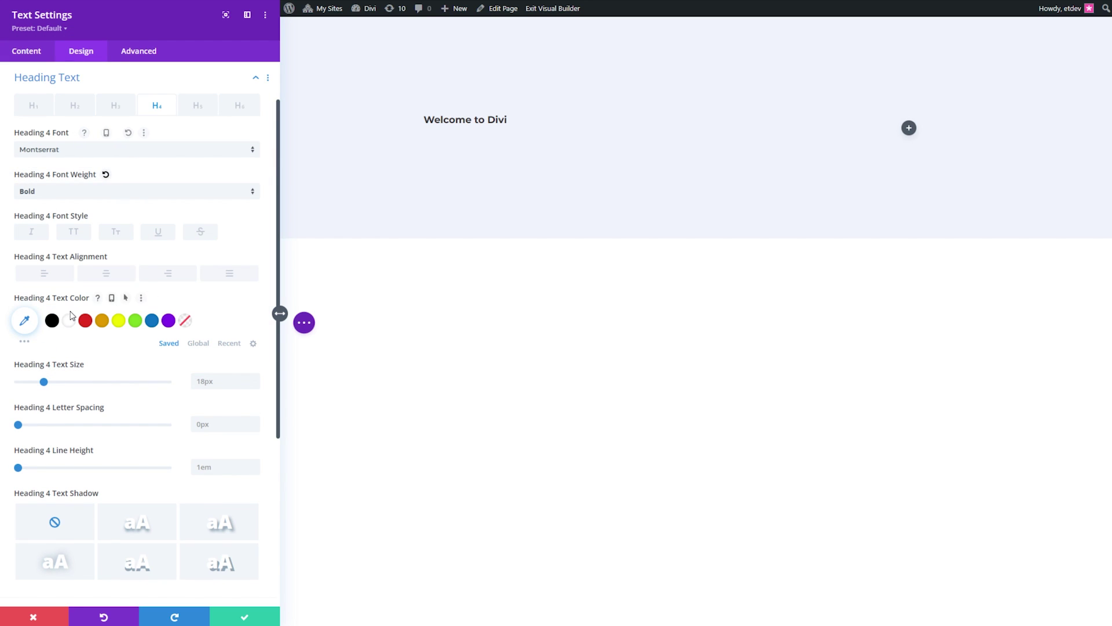
left_click(73, 232)
left_click(25, 322)
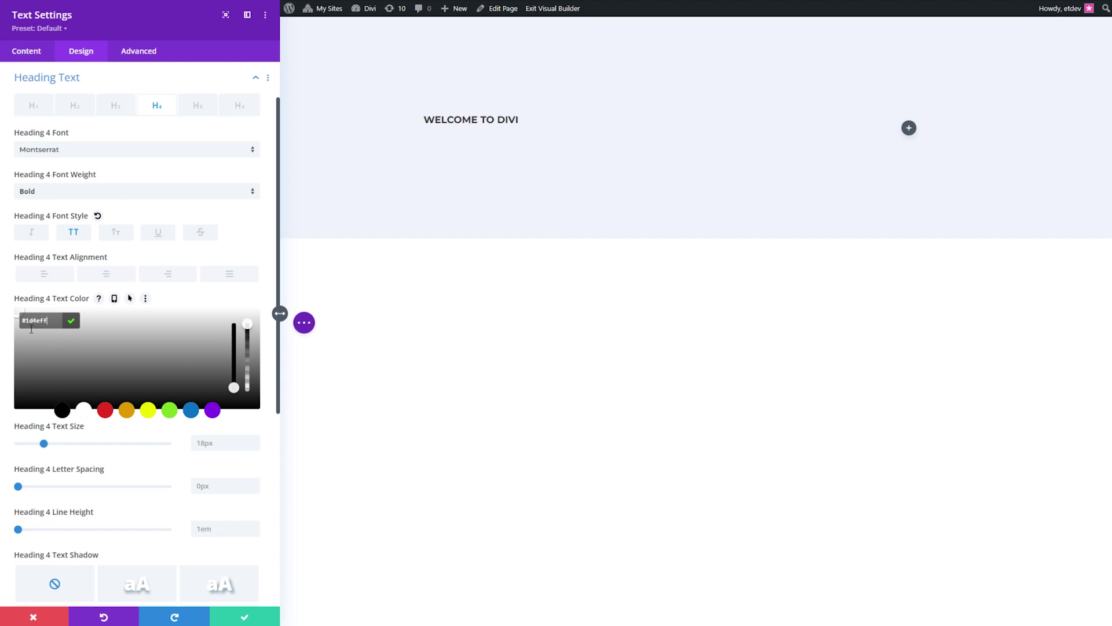
key("Return")
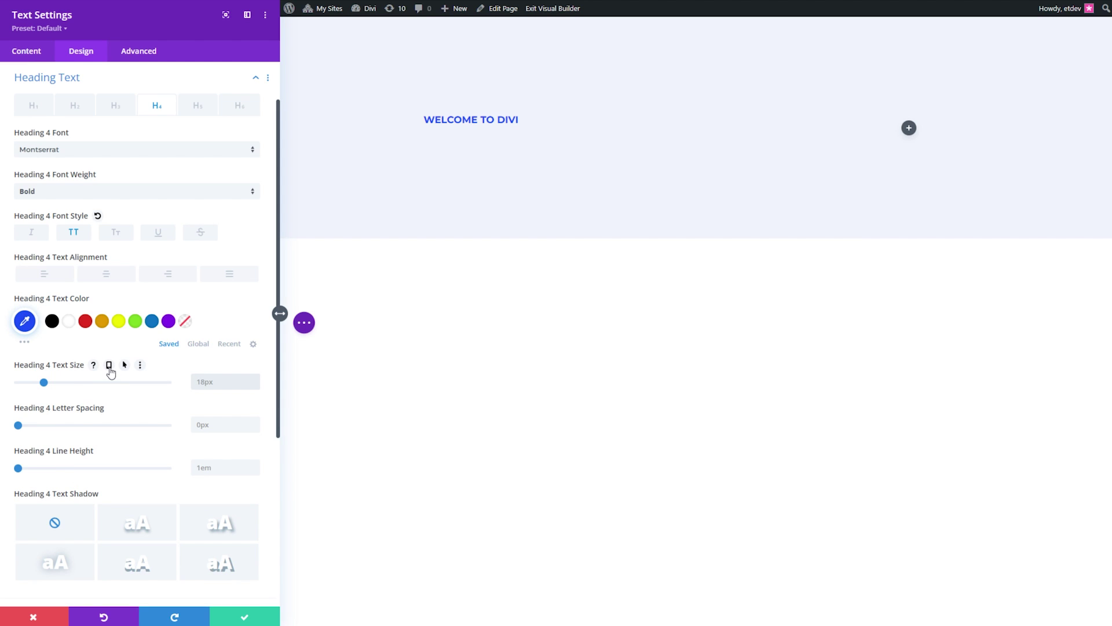
Step: Define responsive Heading 4 text sizes for desktop, tablet and phone, using 14px on tablet and 12px on phone
left_click(109, 365)
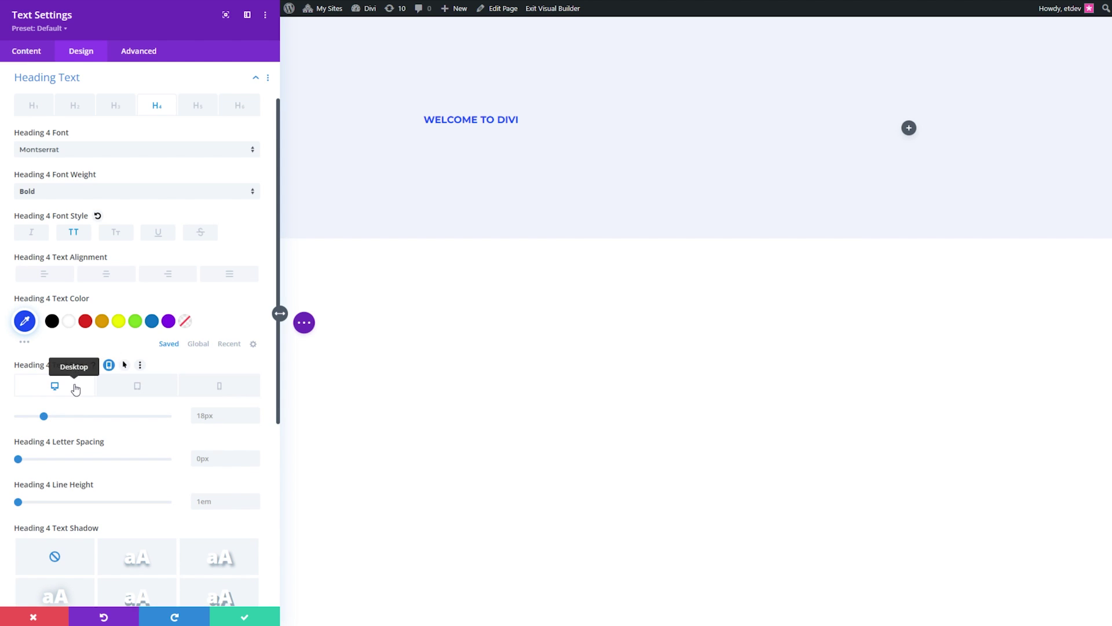
left_click(209, 417)
key("BackSpace")
key("BackSpace")
key("BackSpace")
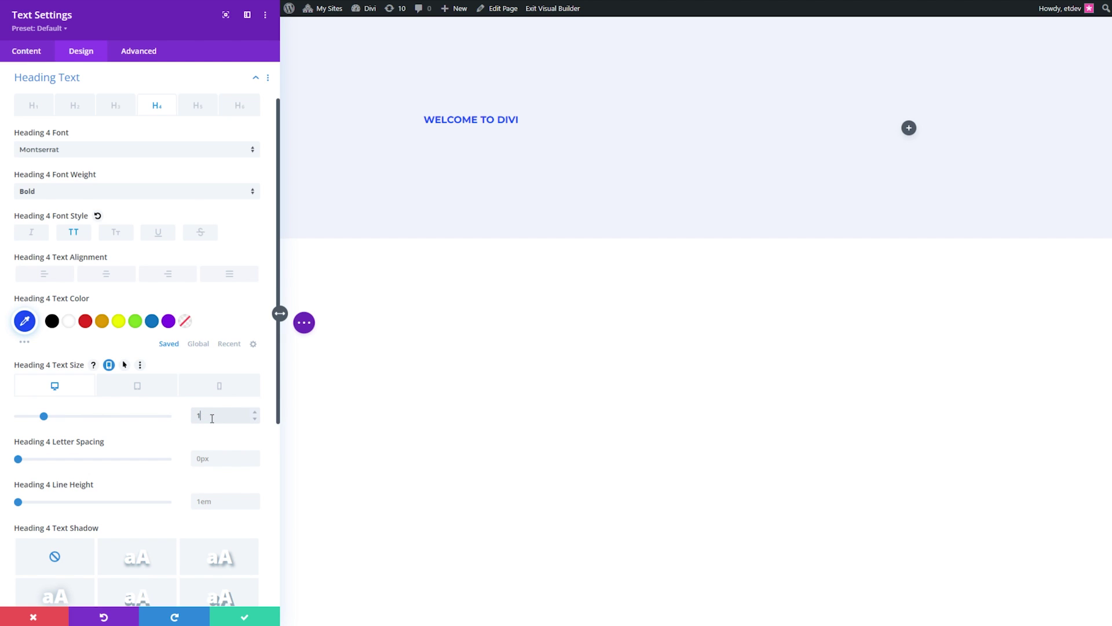
key("Tab")
type("1")
key("Tab")
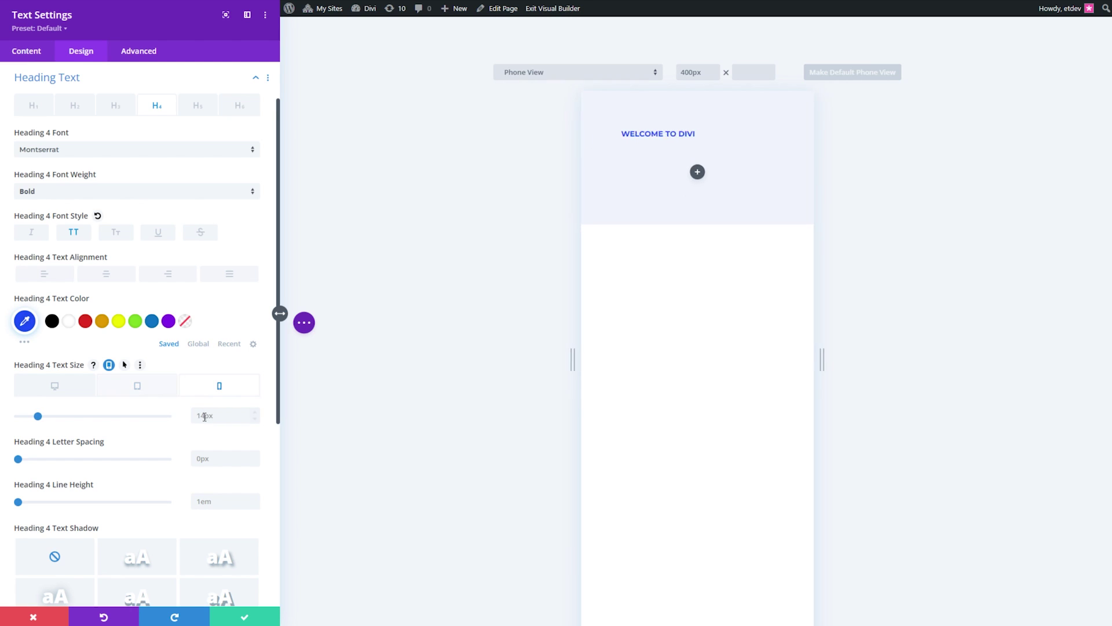
type("12px")
Step: Set the Heading 4 letter spacing to 0.3em and its line height to 1.6em
key("Tab")
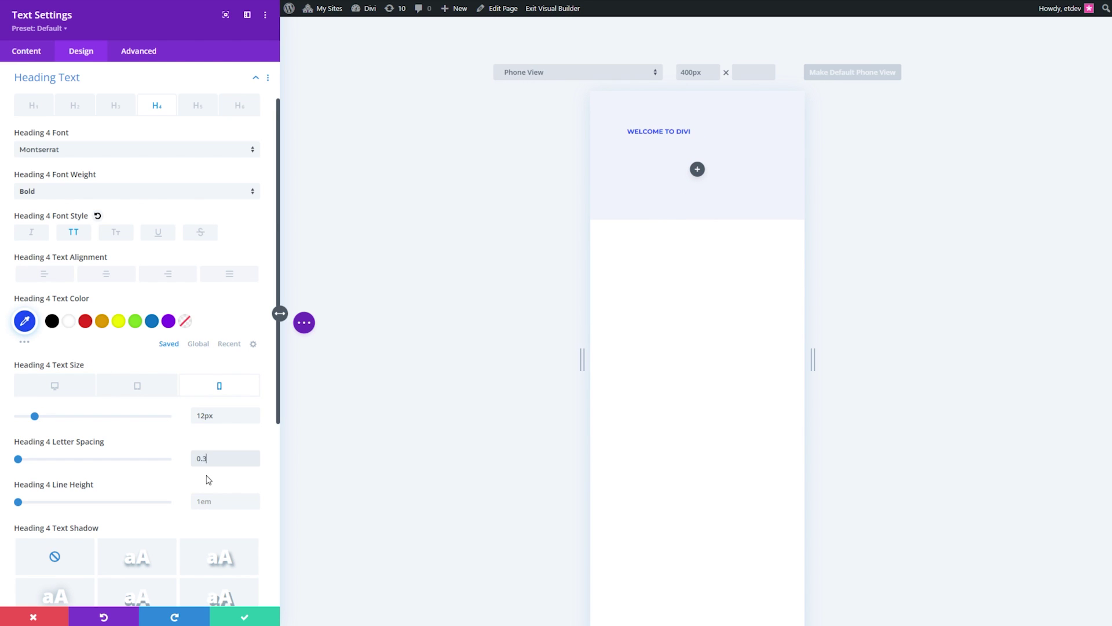
key("Tab")
type("1")
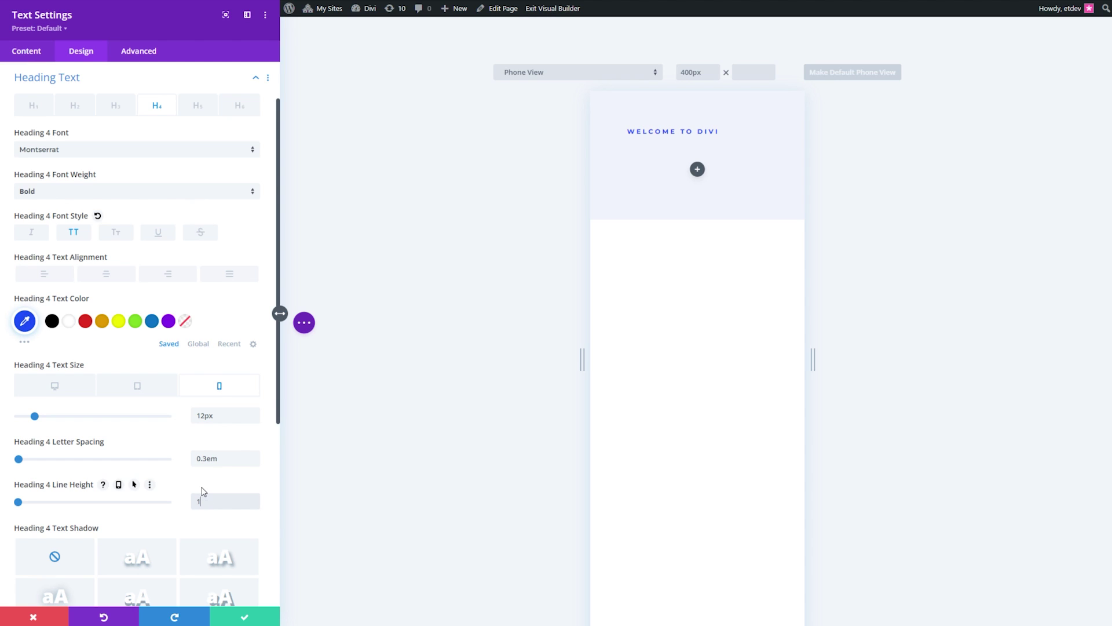
type(".6em")
Step: Set the bottom margin of the "Welcome to Divi" text module to 0
scroll(158, 357, "down", 5)
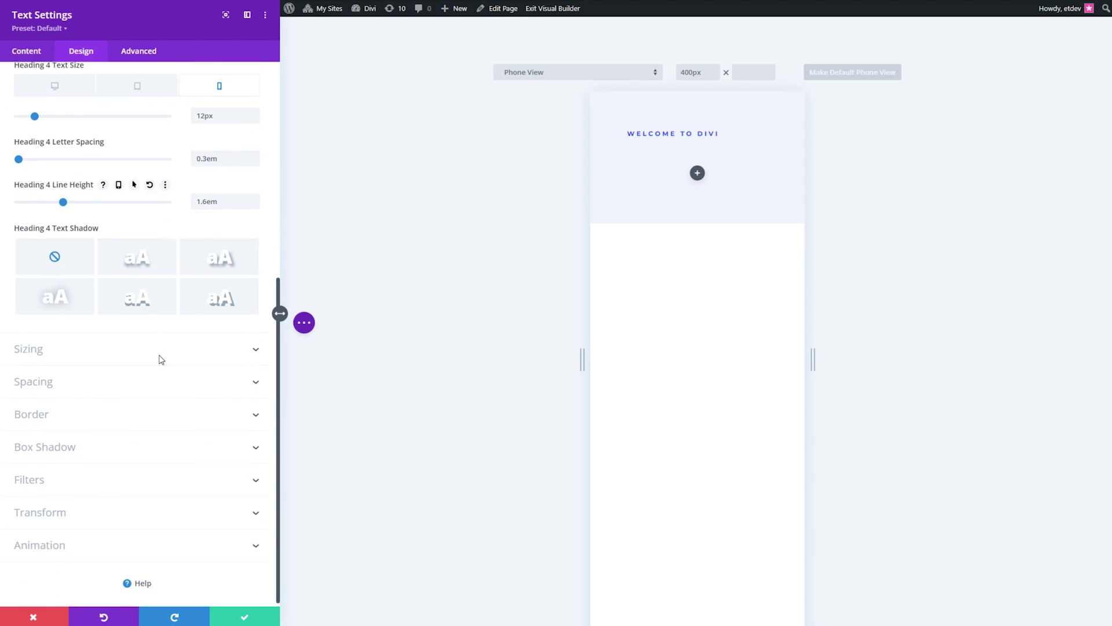
left_click(71, 382)
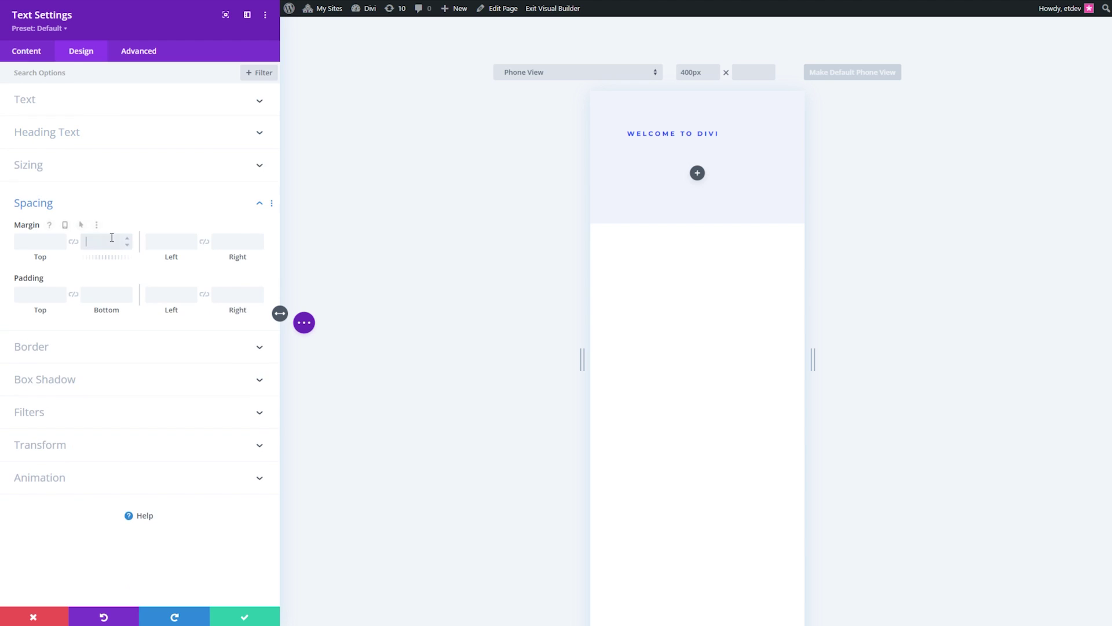
type("0")
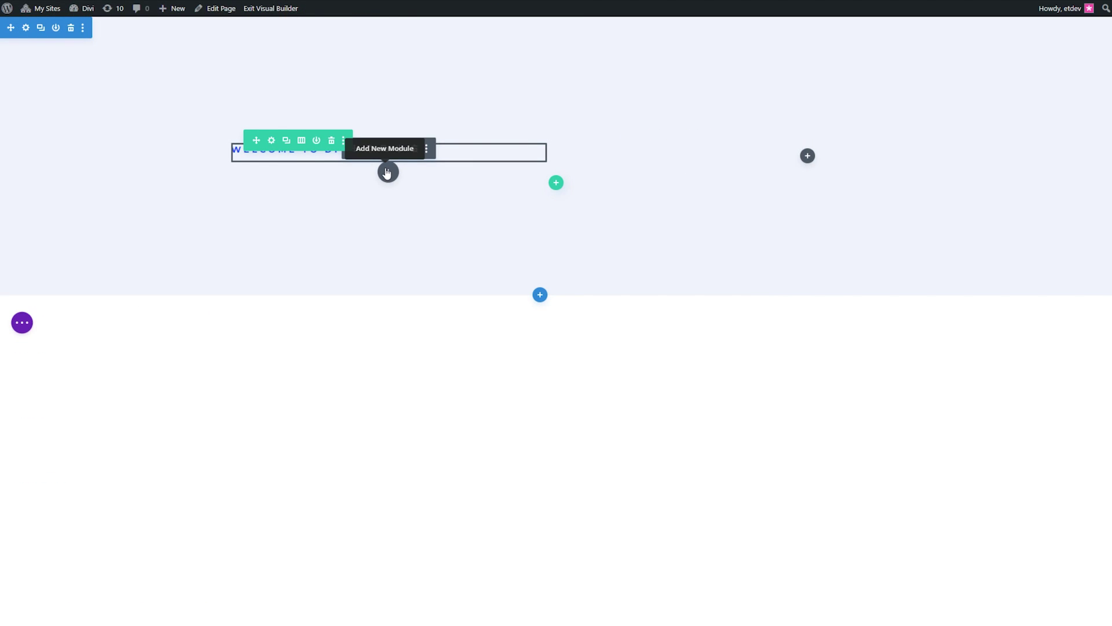
Step: Add a second Text module below the first, containing "Plan your financial future" as Heading 1
left_click(388, 172)
scroll(388, 405, "down", 5)
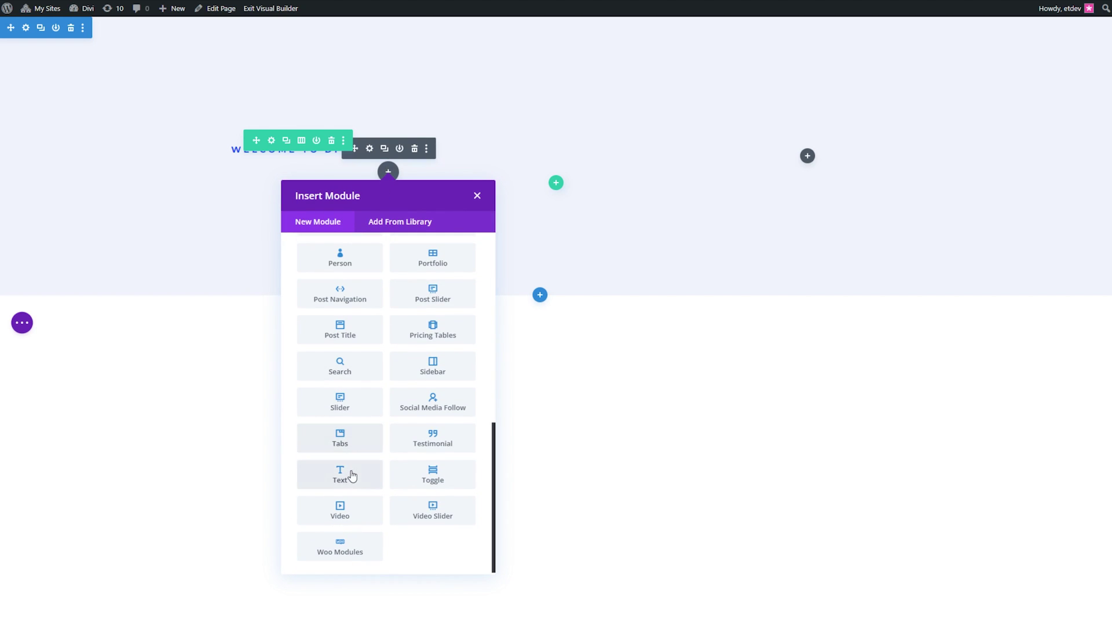
left_click(349, 475)
left_click(44, 160)
left_click(66, 201)
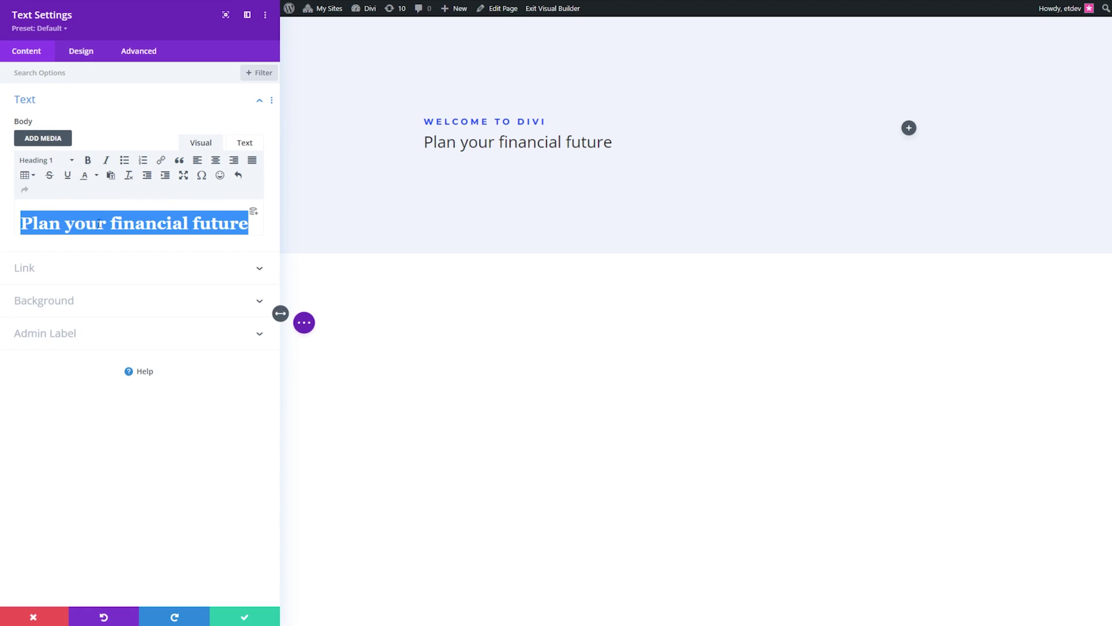
Step: Set the Heading 1 font of the second text module to Montserrat
left_click(81, 51)
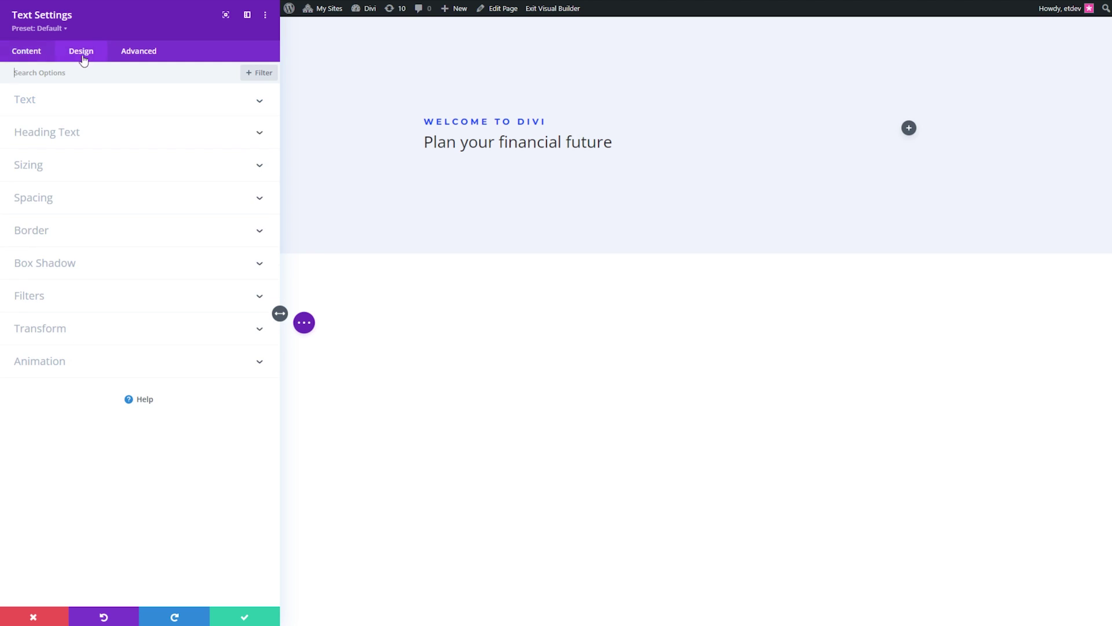
left_click(40, 137)
left_click(40, 148)
type("mont")
left_click(49, 109)
Step: Set the Heading 1 font weight to Bold and its text color to #0f1154
left_click(109, 193)
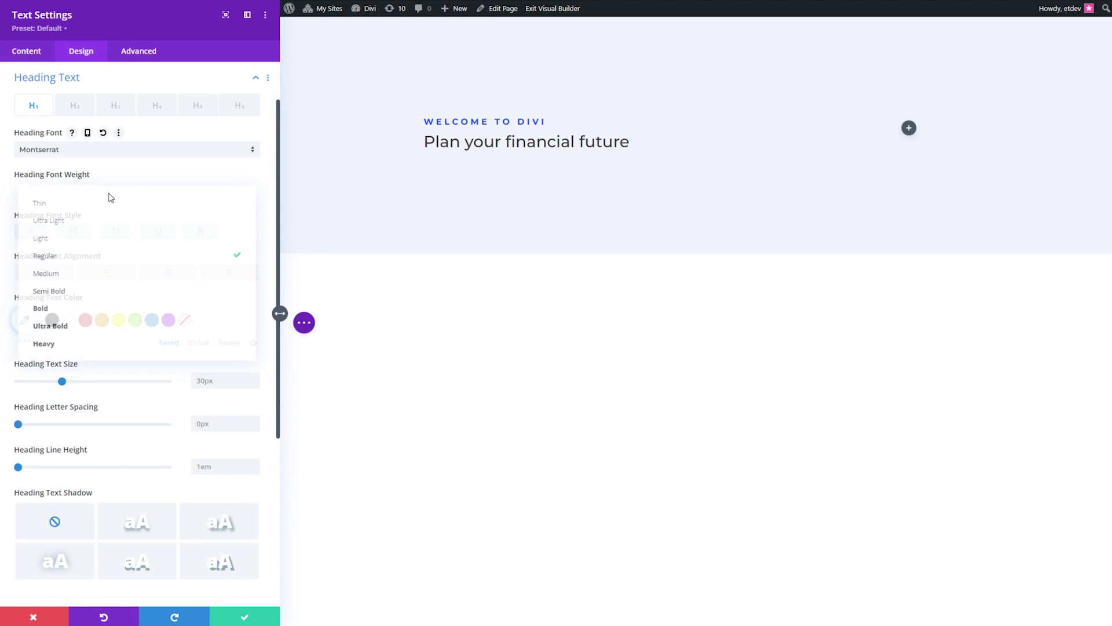
left_click(83, 314)
left_click(48, 323)
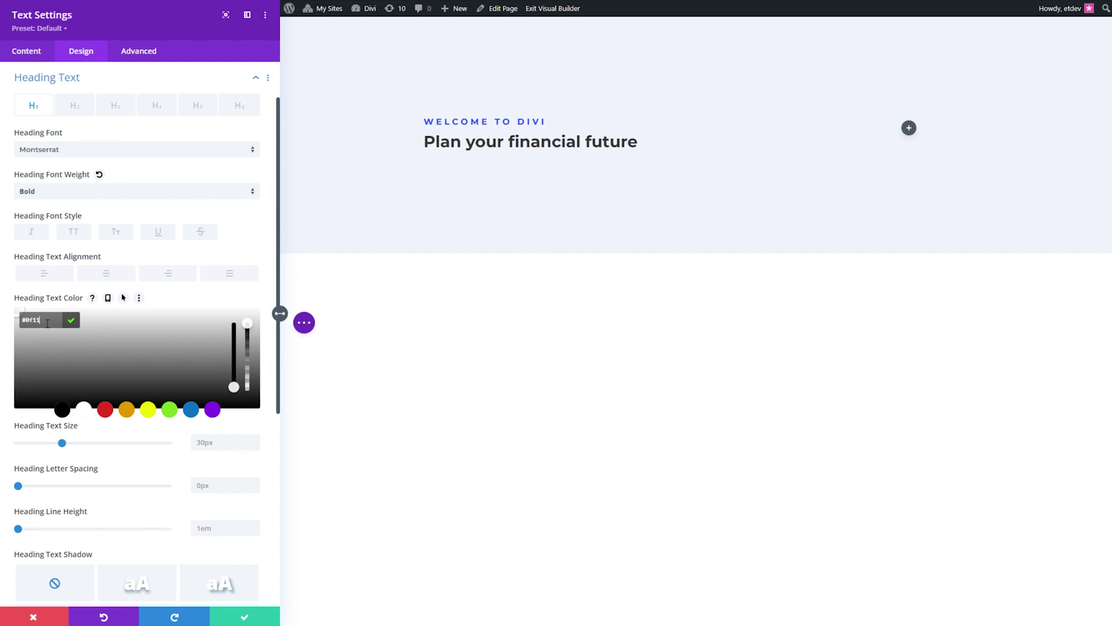
type("#0f1154")
key("Return")
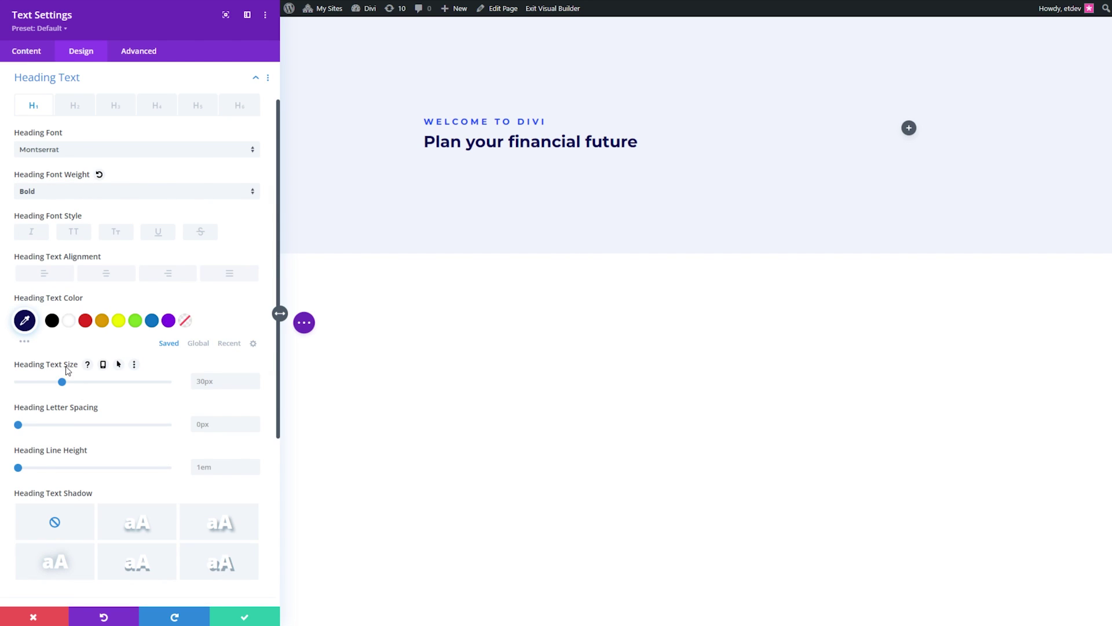
Step: Set responsive Heading 1 text sizes, with 80px on desktop, 24px on phone and a separate tablet size, and increase the line height slightly
left_click(102, 367)
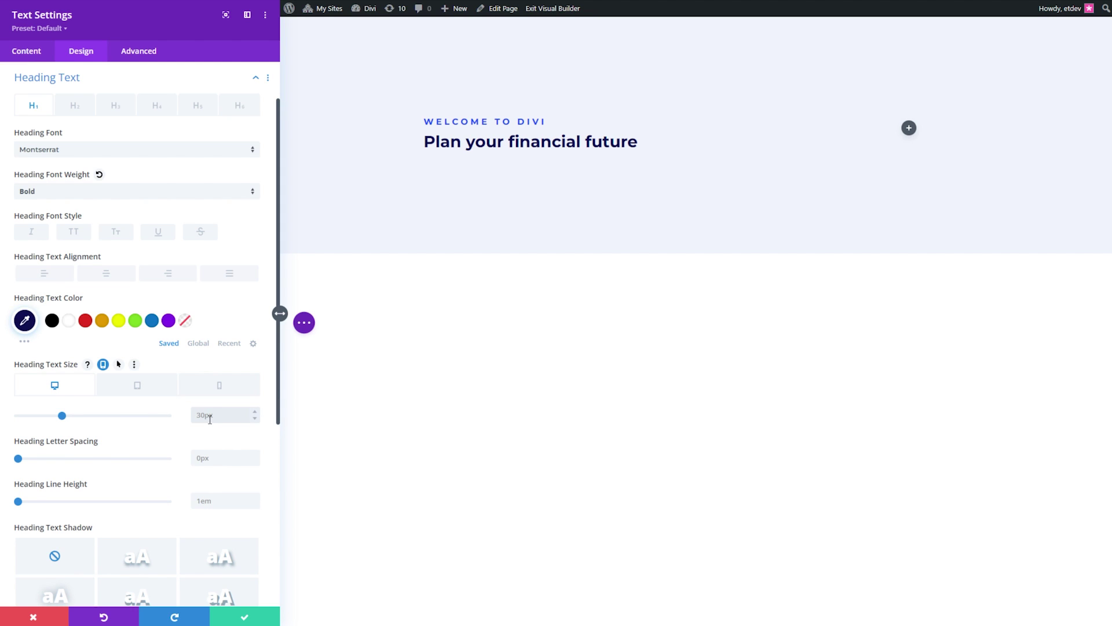
type("80")
left_click(137, 385)
left_click(230, 415)
type("400px")
left_click(218, 385)
left_click(213, 412)
type("24px")
left_click(220, 495)
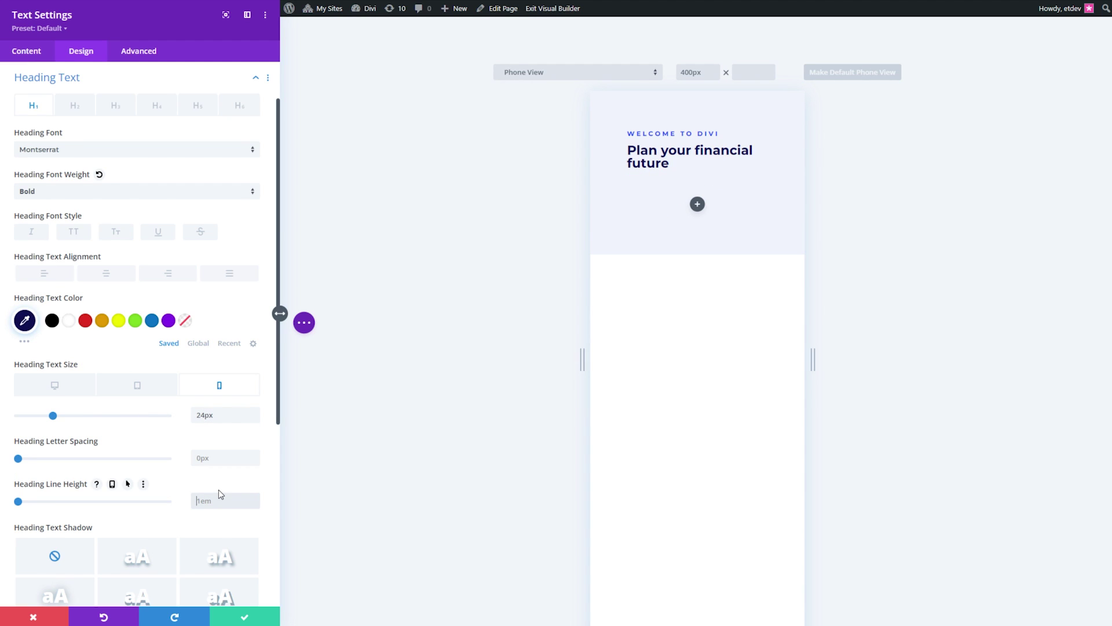
type("110em")
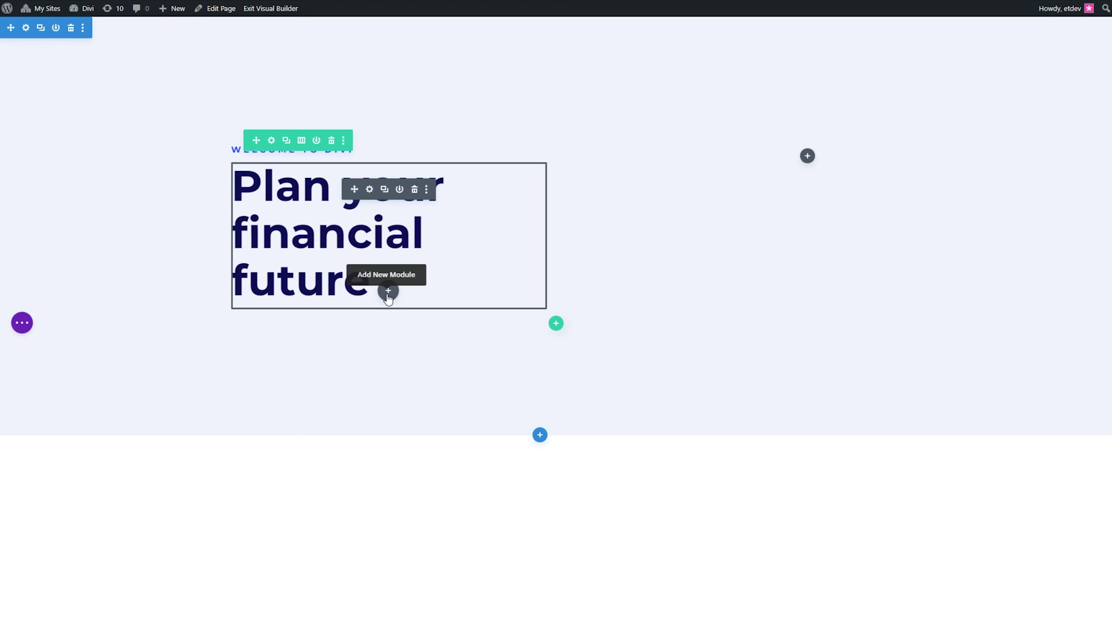
Step: Add a third Text module below the "Plan your financial future" heading
left_click(388, 291)
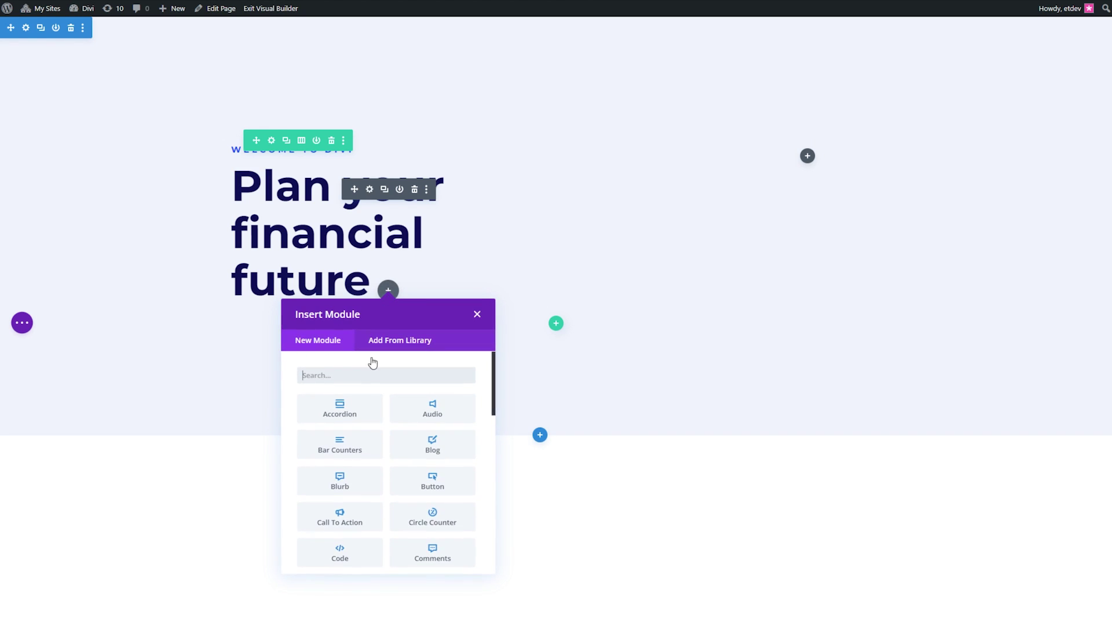
scroll(353, 452, "down", 5)
left_click(345, 543)
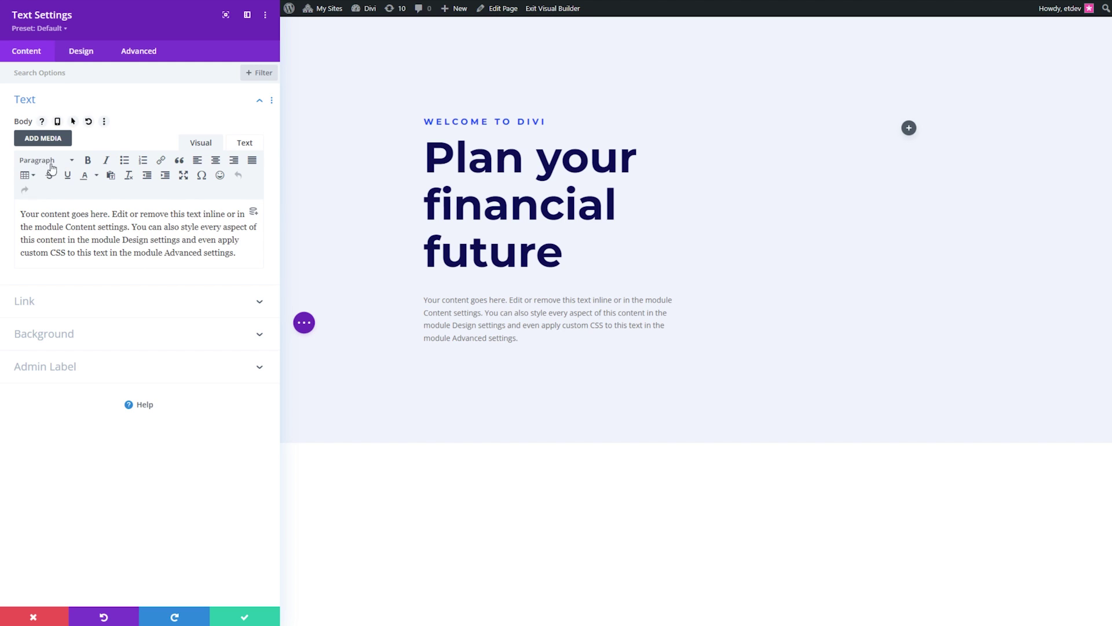
Step: Set the body text of the new module to Roboto with Medium weight and black text color
left_click(85, 53)
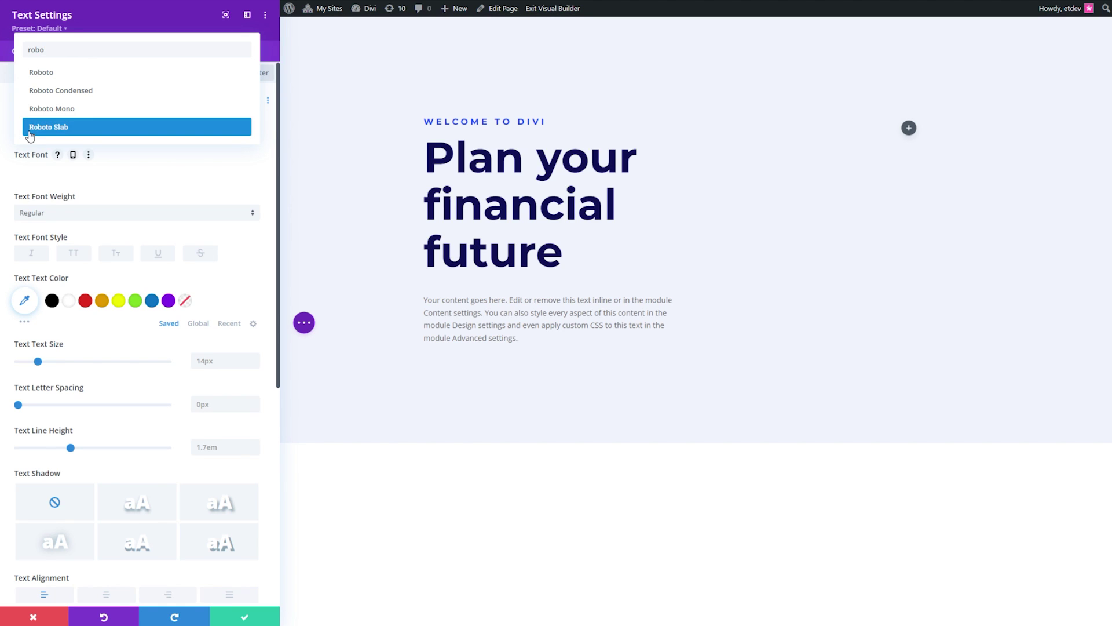
left_click(41, 72)
left_click(89, 213)
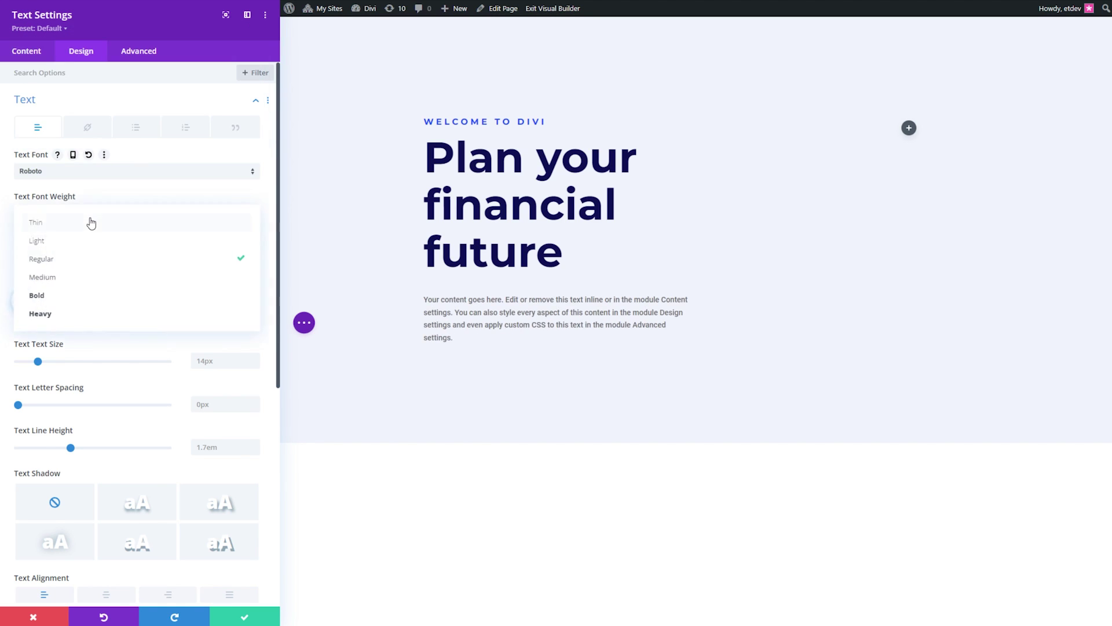
left_click(69, 276)
left_click(51, 301)
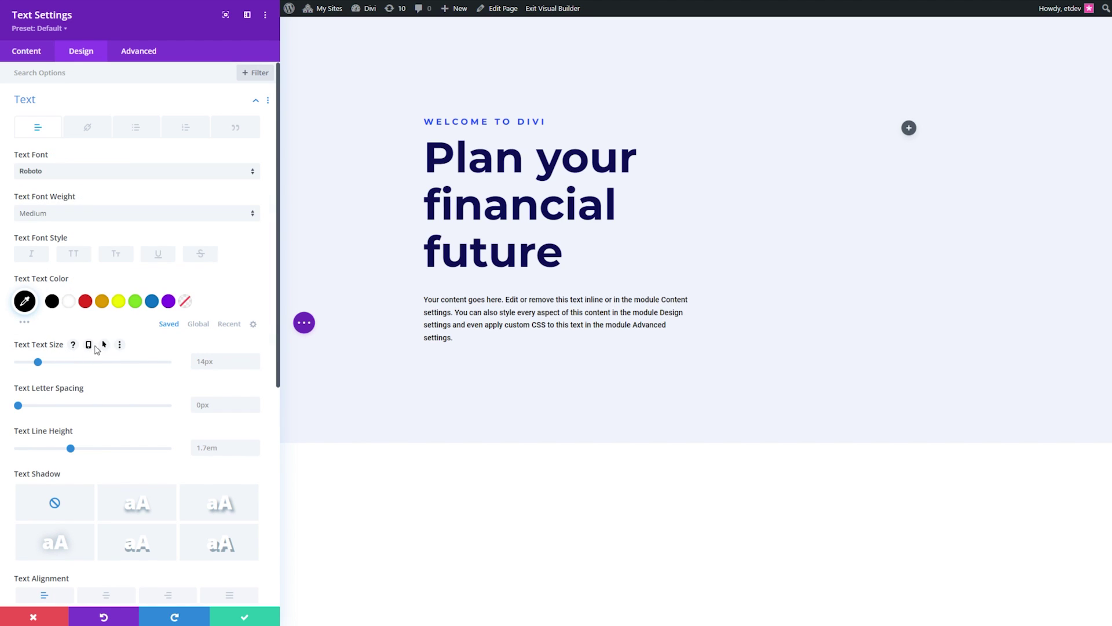
Step: Set the body text size to 18px on desktop and 14px on phone, and the line height to 180%
left_click(89, 345)
left_click(202, 398)
type("18px")
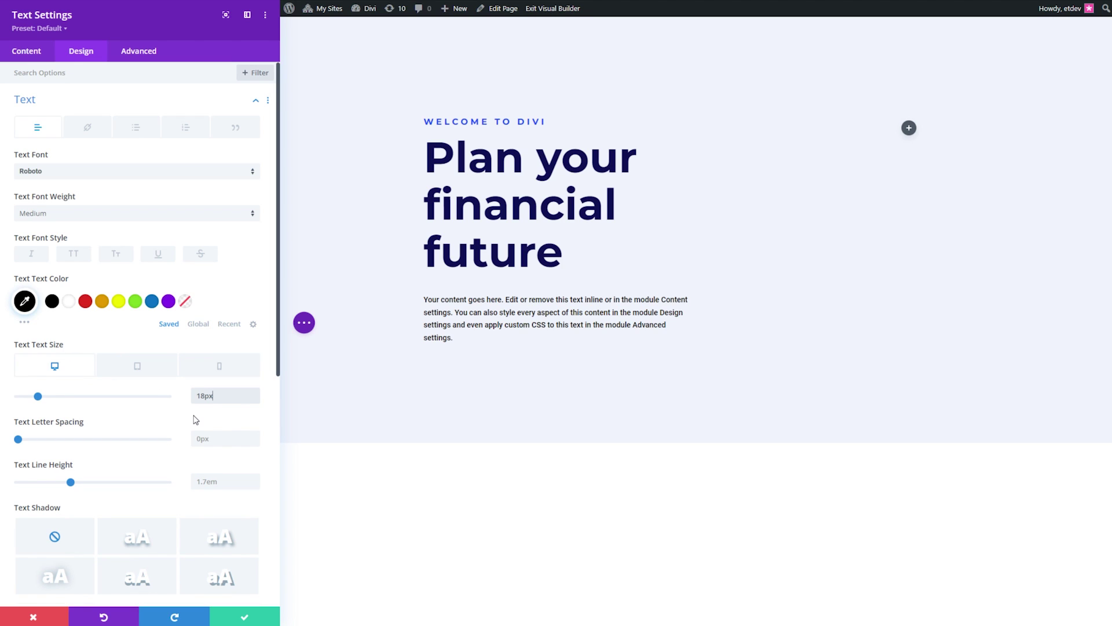
left_click(197, 371)
left_click(211, 399)
type("14px")
left_click(216, 481)
type("180%")
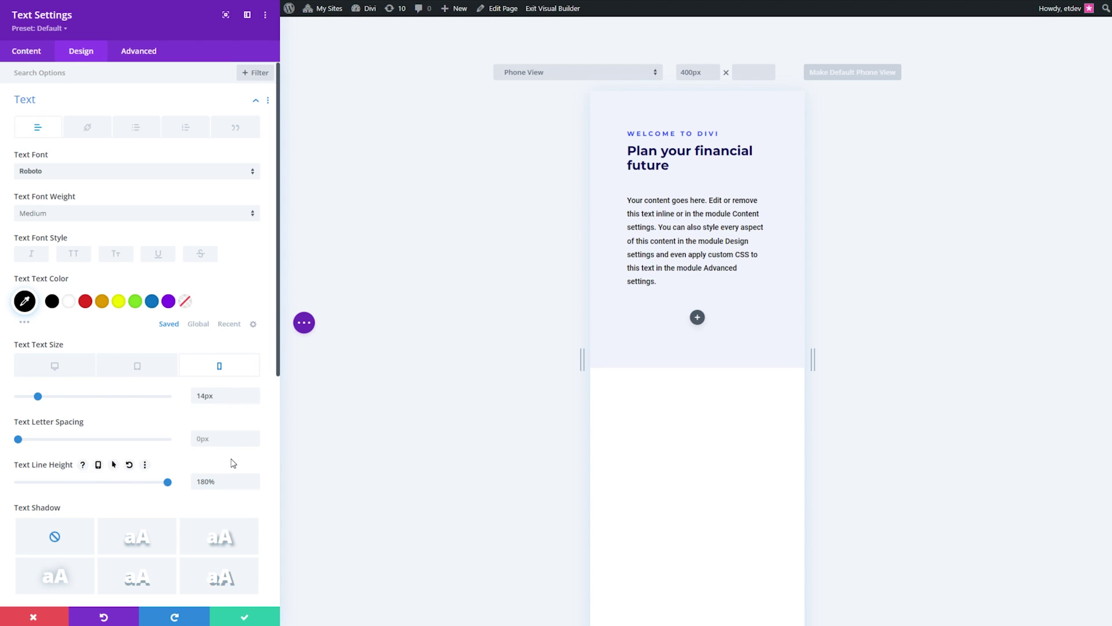
Step: Set the body text module's bottom margin to 0% and close its settings
scroll(231, 461, "down", 7)
left_click(85, 387)
left_click(124, 241)
type("0")
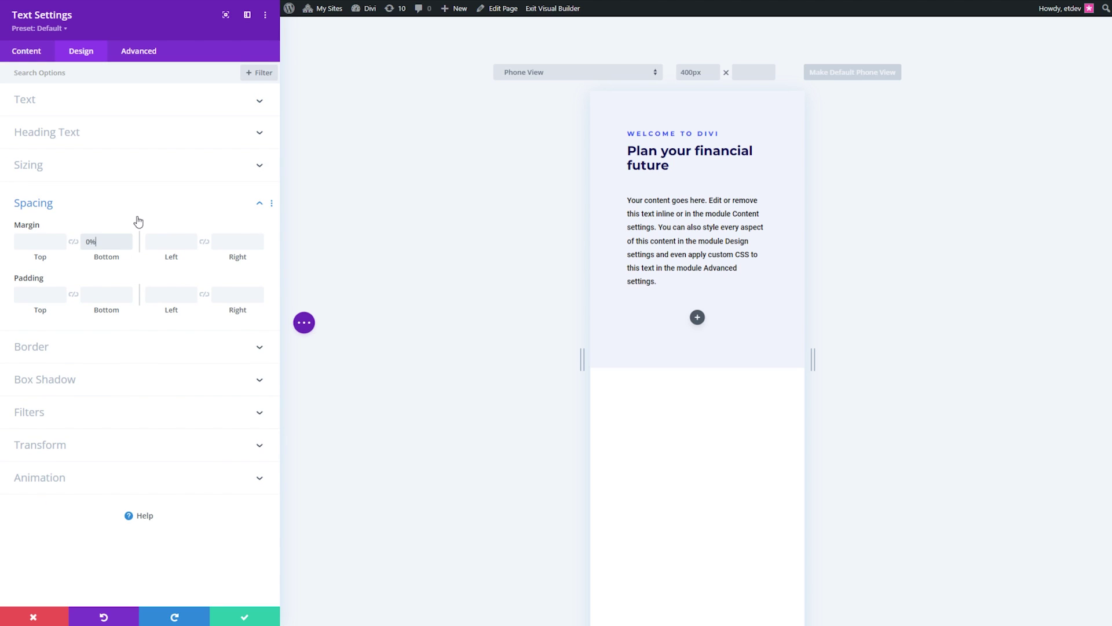
type("%")
left_click(138, 221)
key("Escape")
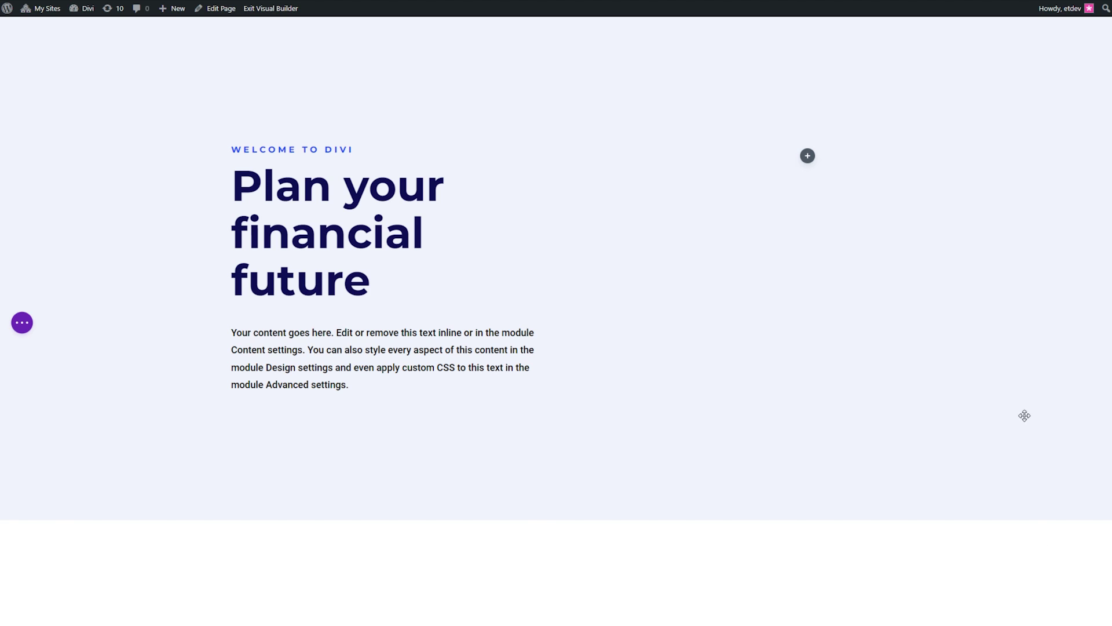
Step: Add an Image module to the empty second column and remove its placeholder image
left_click(808, 155)
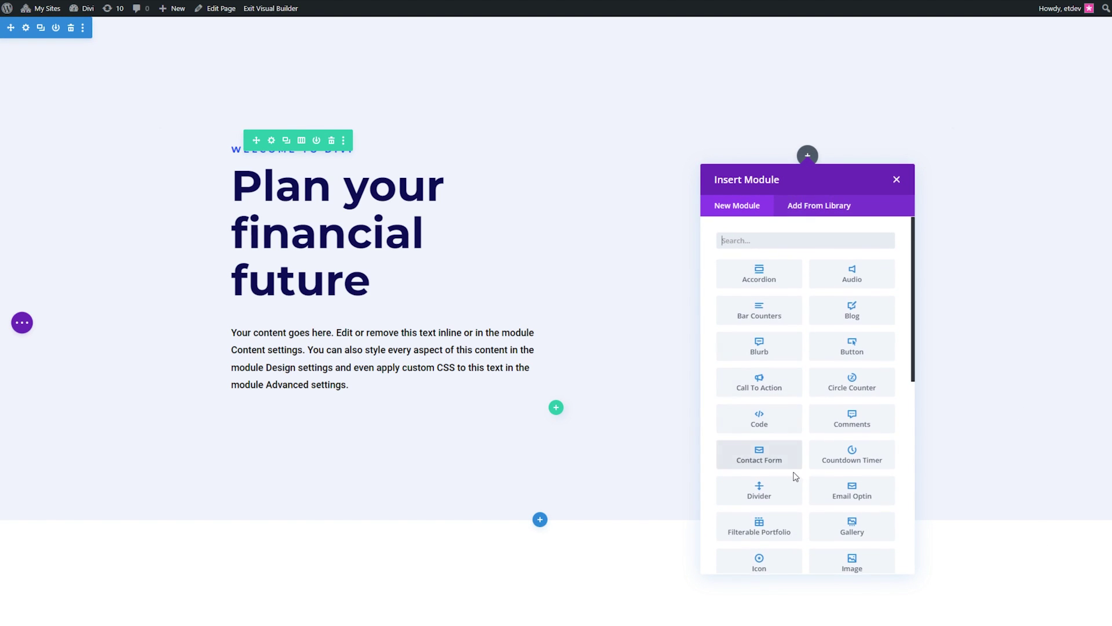
scroll(794, 471, "down", 3)
left_click(850, 384)
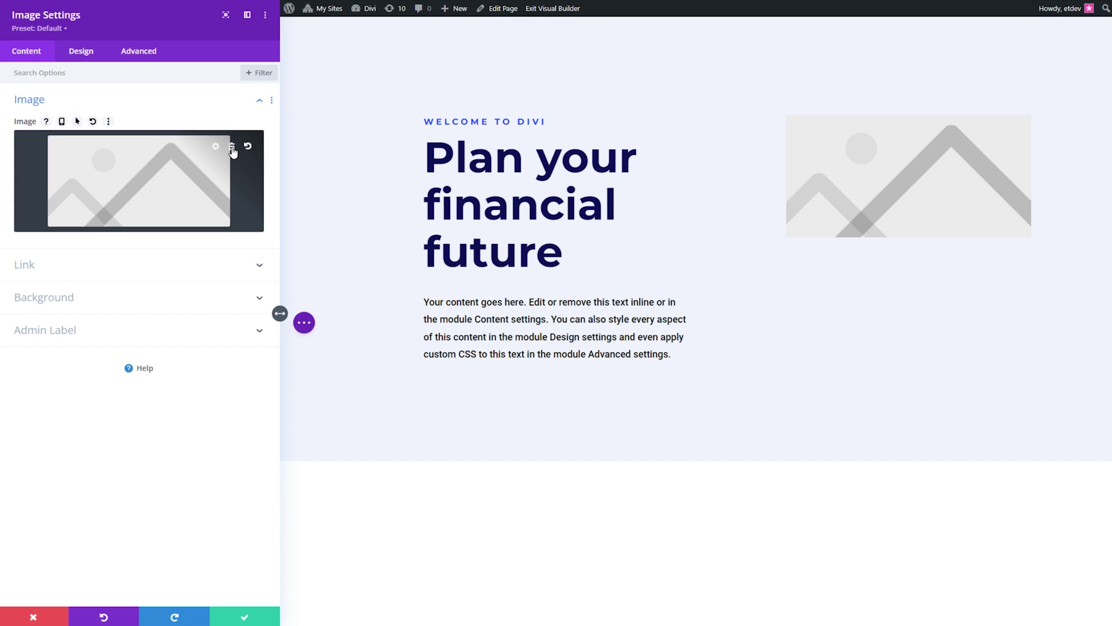
left_click(232, 150)
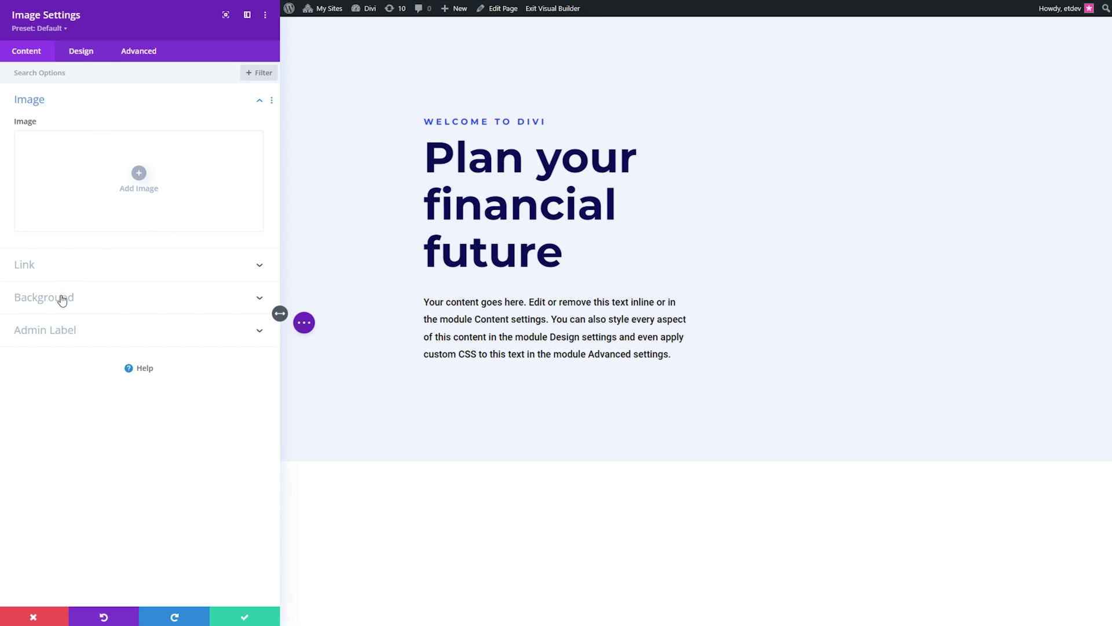
Step: Use city.jpg from the media library as the Image module's background image
left_click(60, 299)
left_click(113, 214)
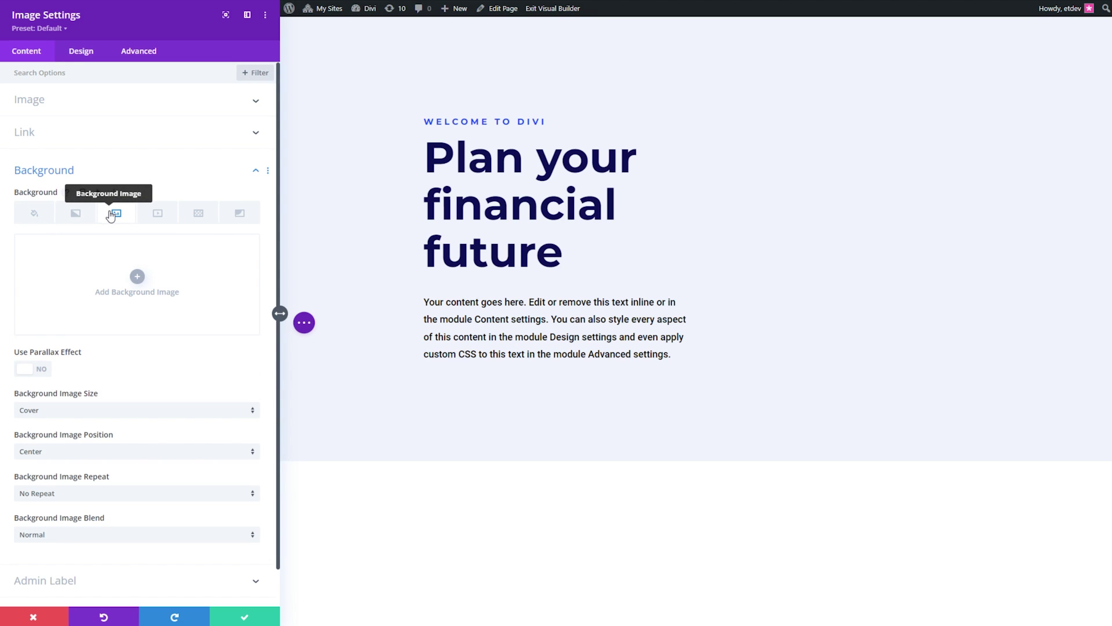
left_click(137, 277)
left_click(332, 227)
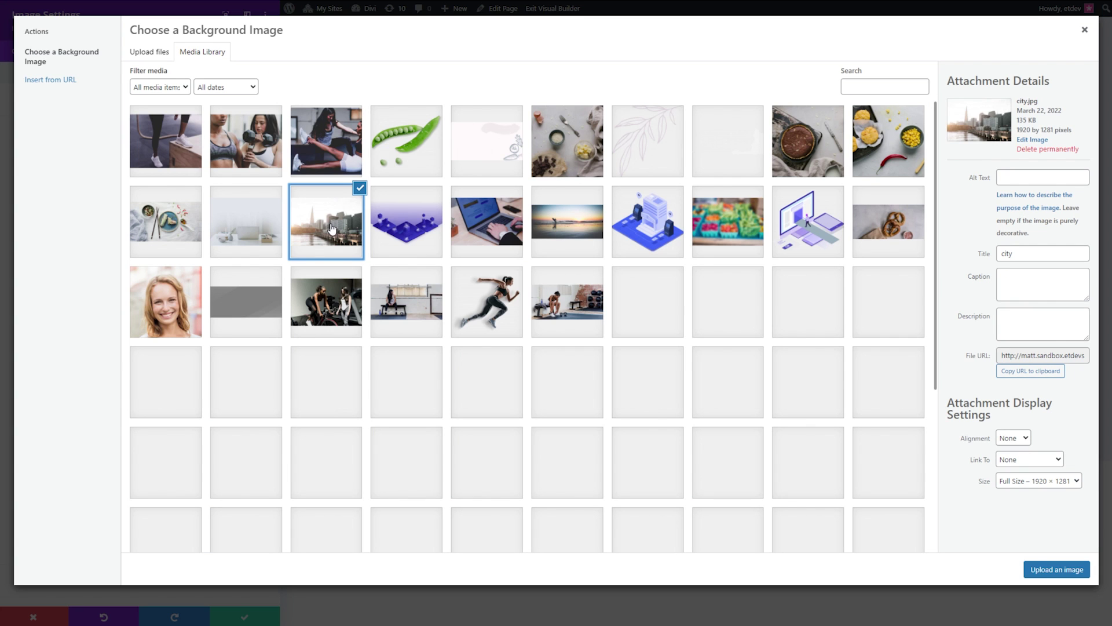
left_click(1072, 569)
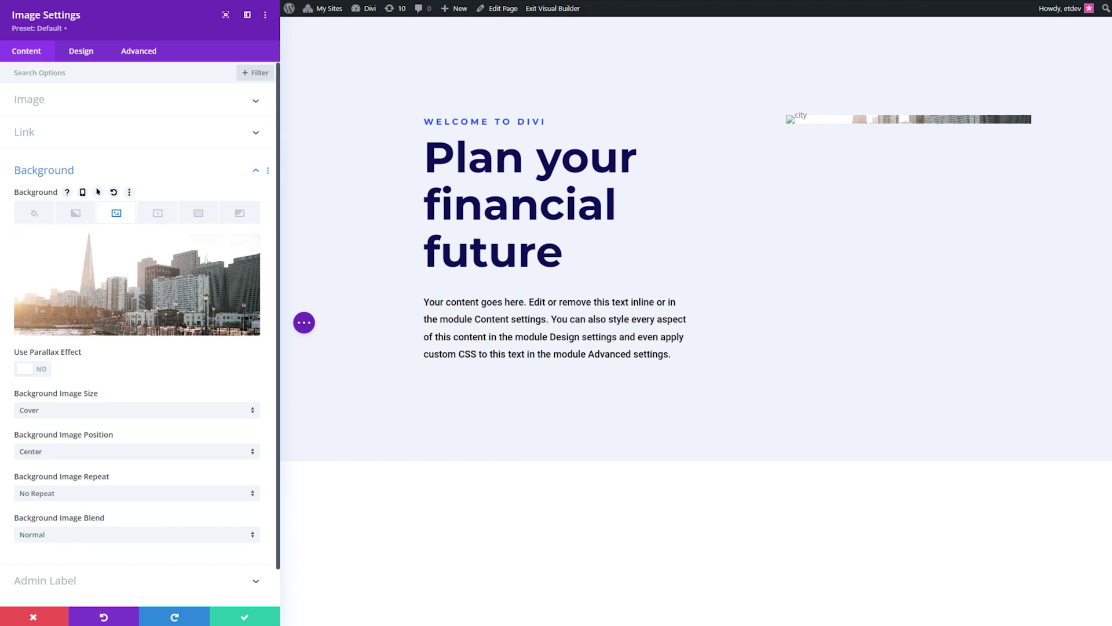
Step: Set the Image module's margins to -10% top, -30% left and 10% right
left_click(90, 61)
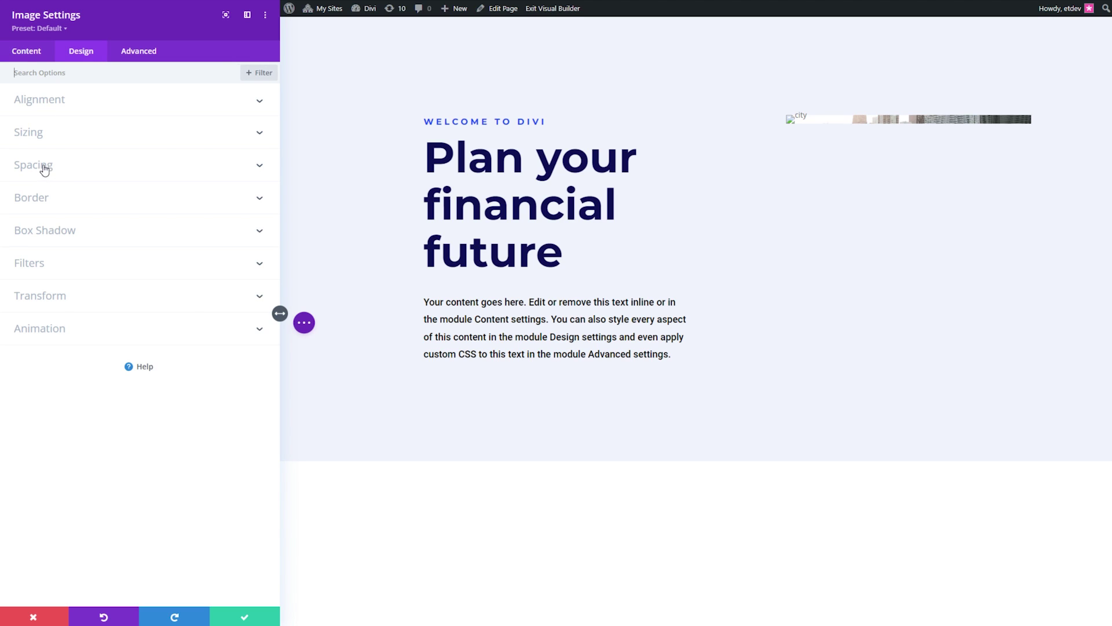
left_click(44, 170)
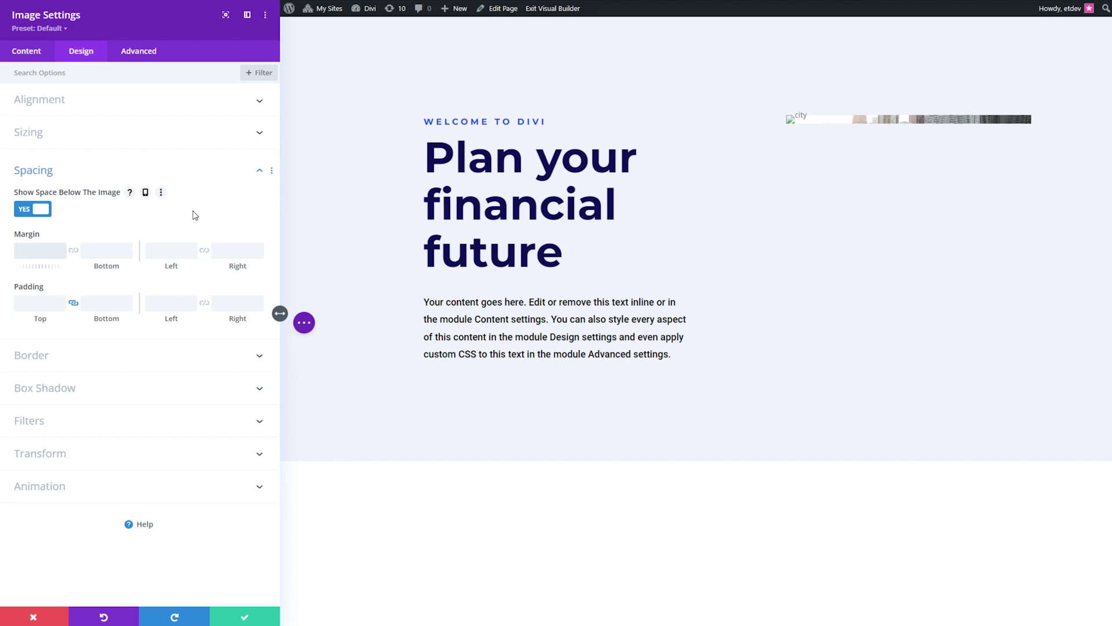
type("-10px")
key("BackSpace")
key("BackSpace")
type("%")
left_click(176, 245)
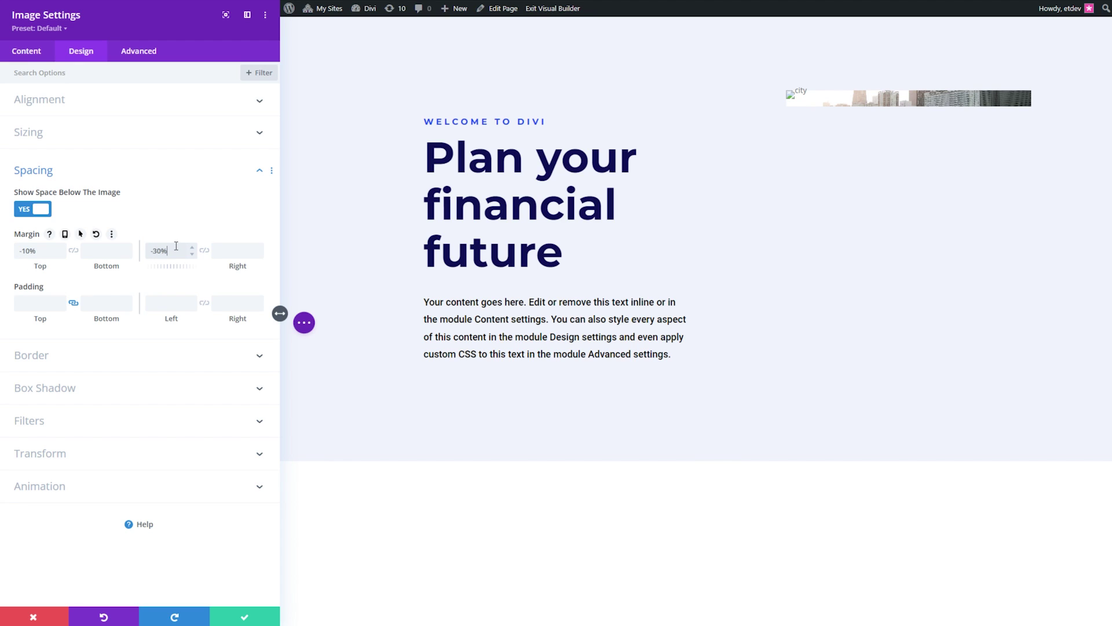
left_click(233, 249)
type("10")
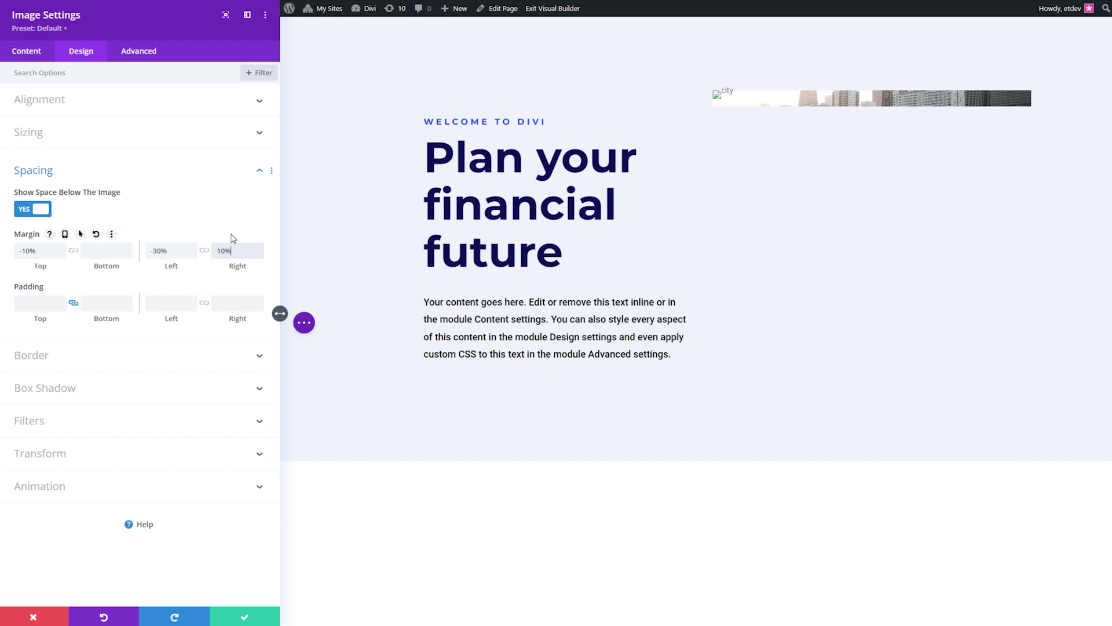
Step: Set the Image module's linked top and bottom padding to 300px
left_click(31, 303)
type("300px")
left_click(36, 337)
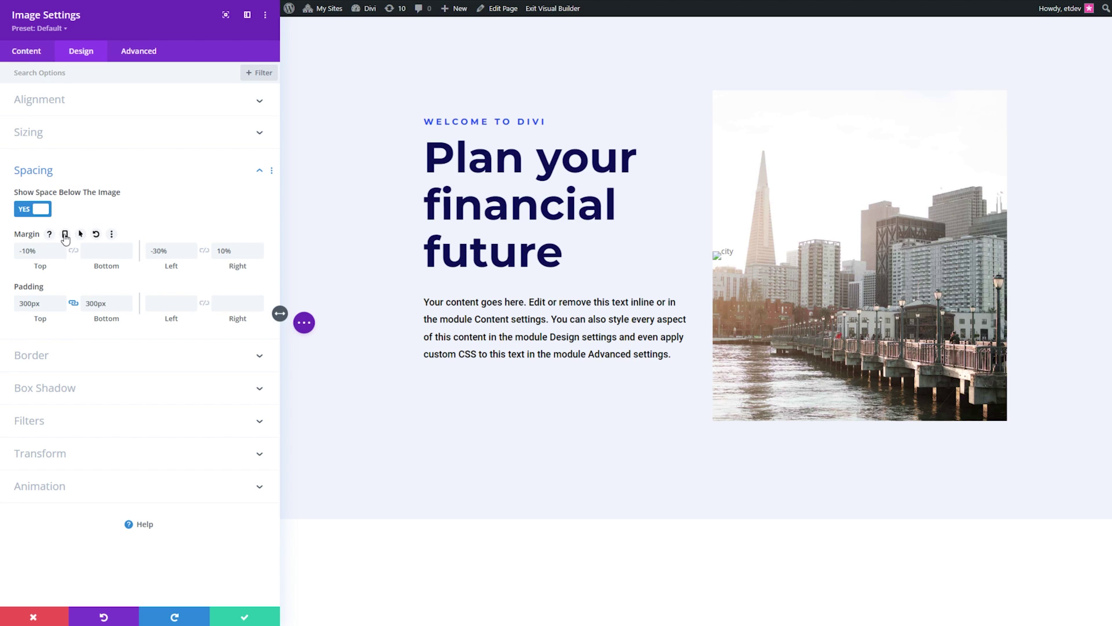
Step: Enable responsive margins for the Image module and set the tablet top, left and right margins to 0%
left_click(65, 234)
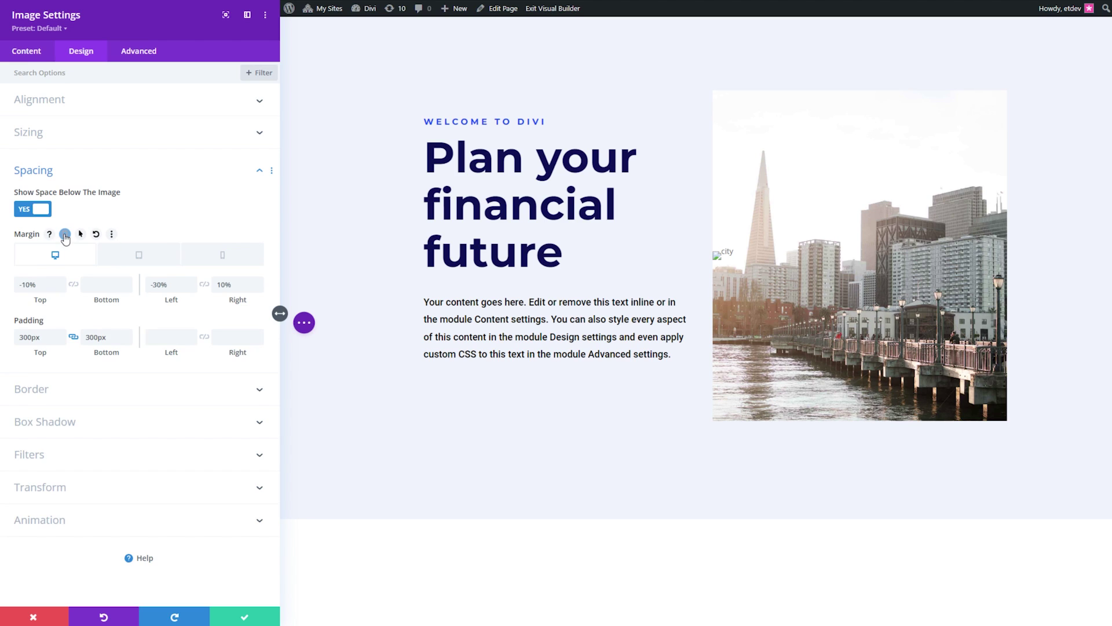
left_click(128, 256)
type("0%")
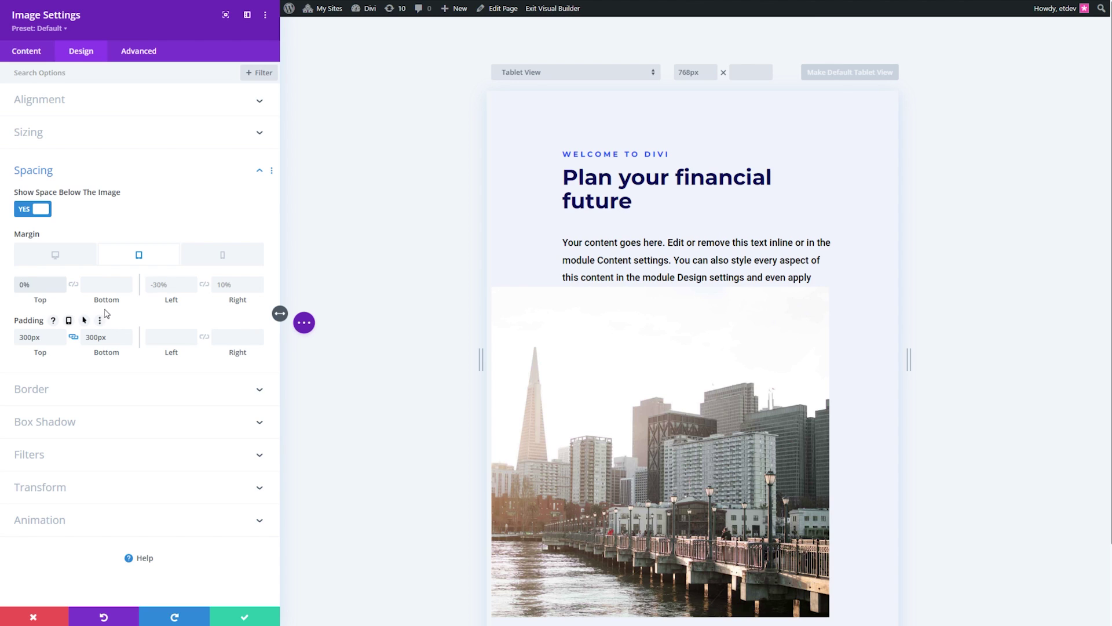
left_click(168, 284)
type("0%")
left_click(224, 283)
type("0%")
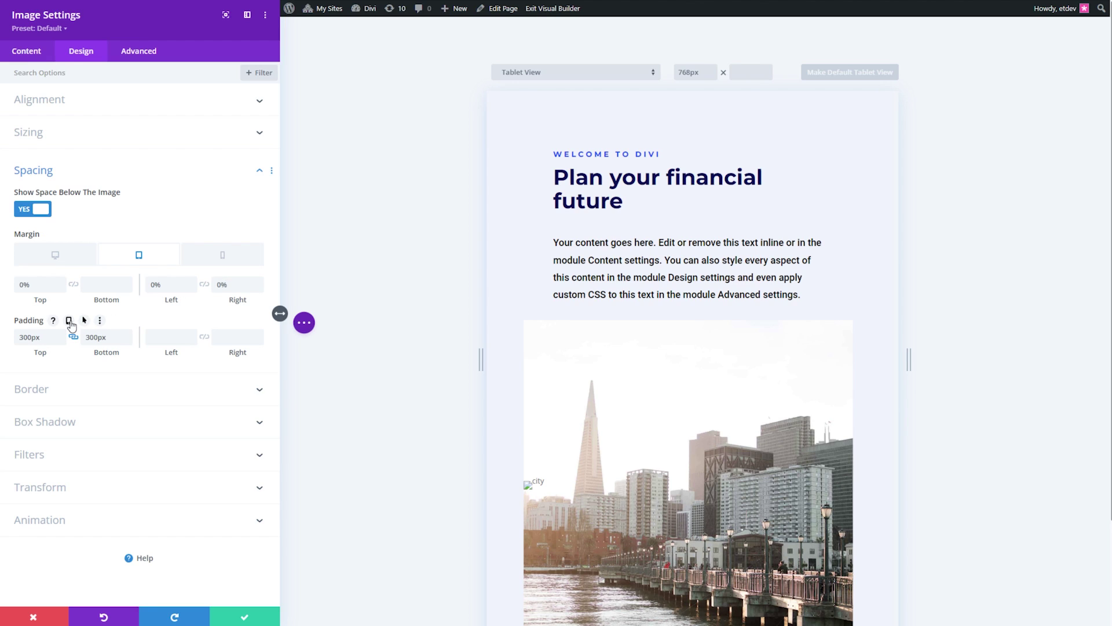
Step: Enable responsive padding for the Image module and set the phone top and bottom padding to 150px
left_click(69, 321)
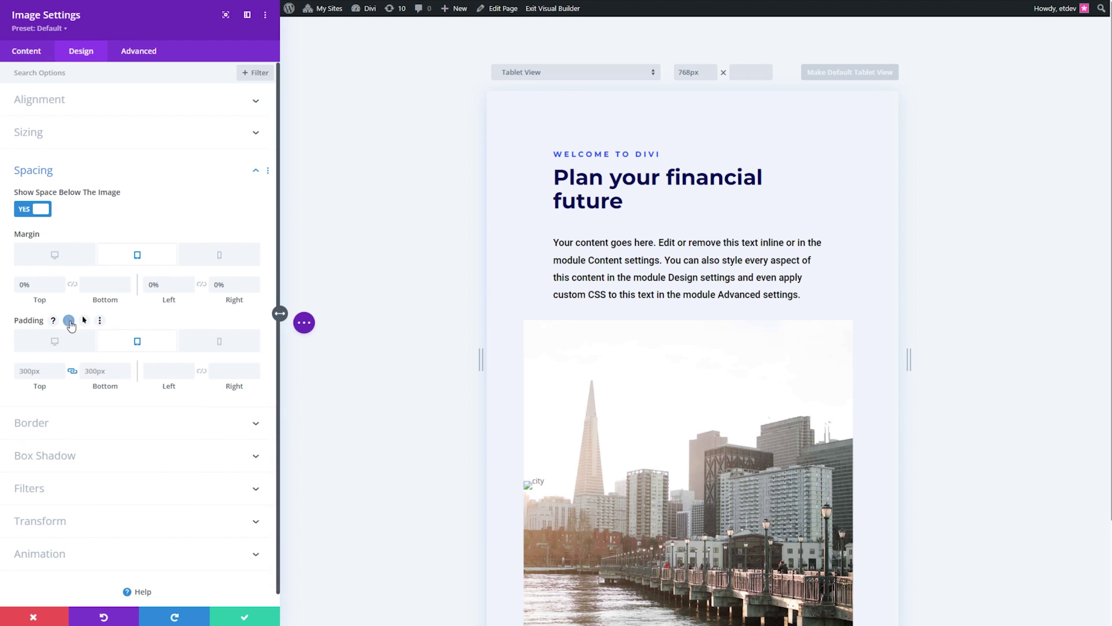
left_click(216, 346)
type("150px")
key("Tab")
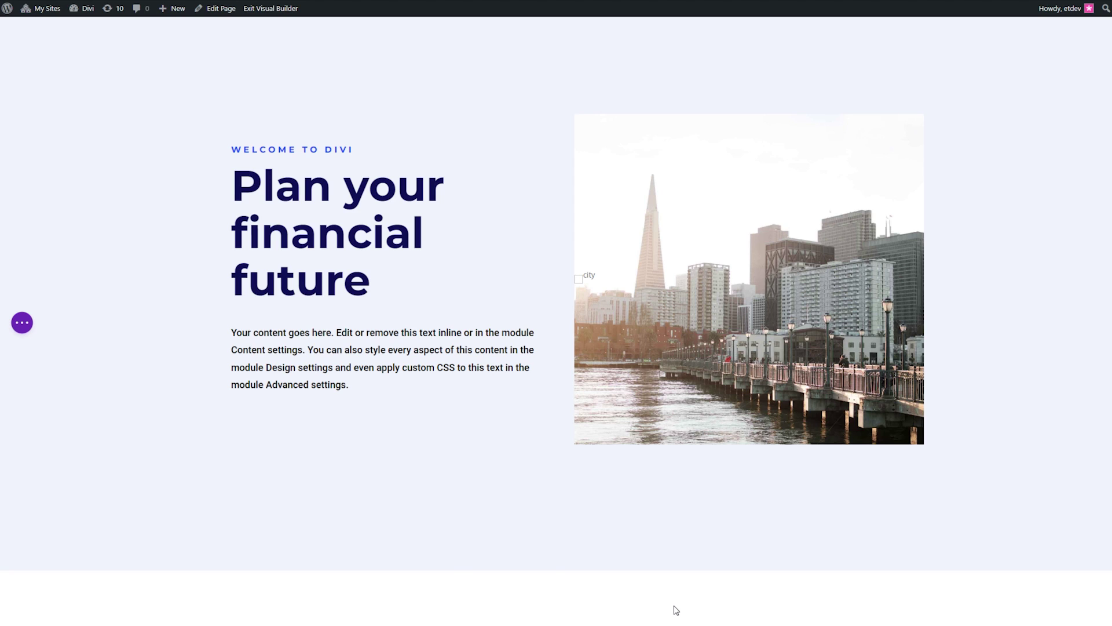
Step: Reopen the city Image module's settings and add a background gradient to it
mouse_move(690, 231)
left_click(730, 142)
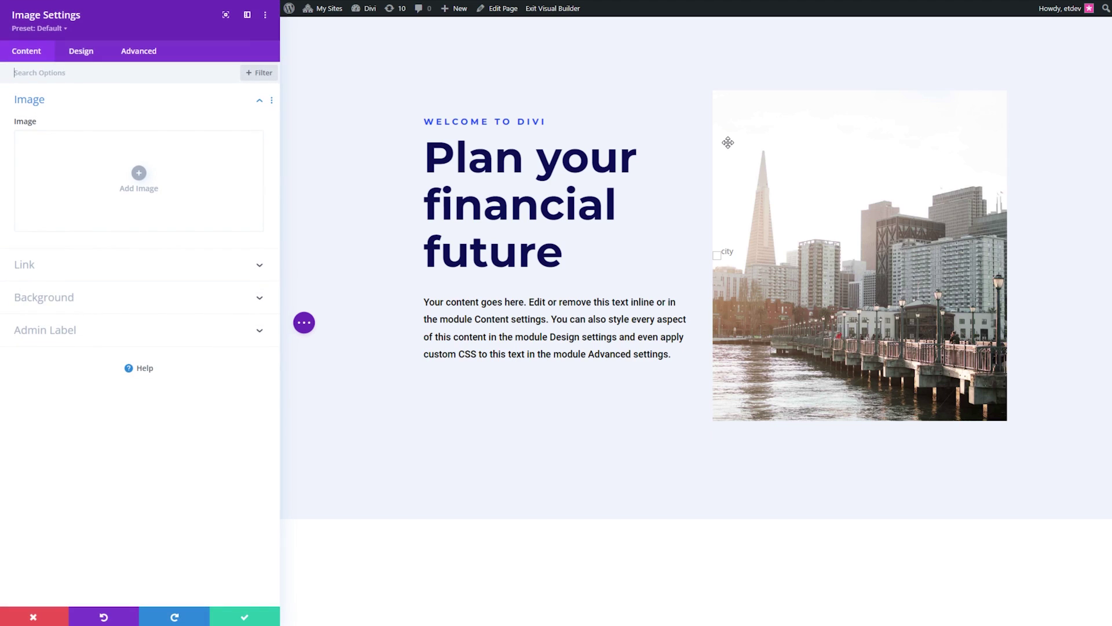
left_click(81, 310)
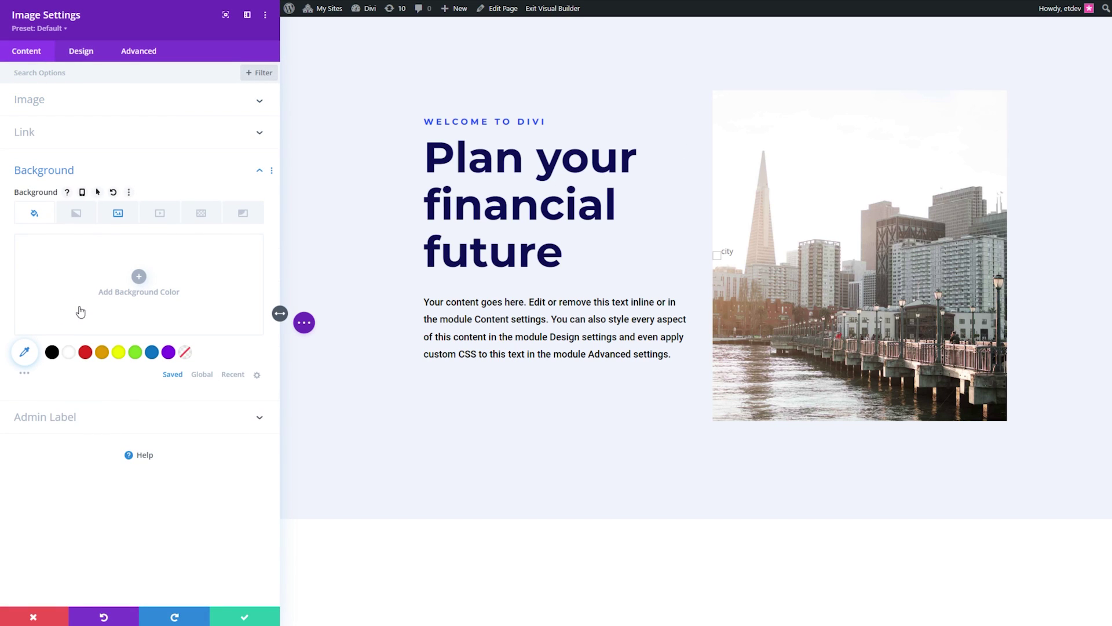
left_click(76, 213)
left_click(139, 277)
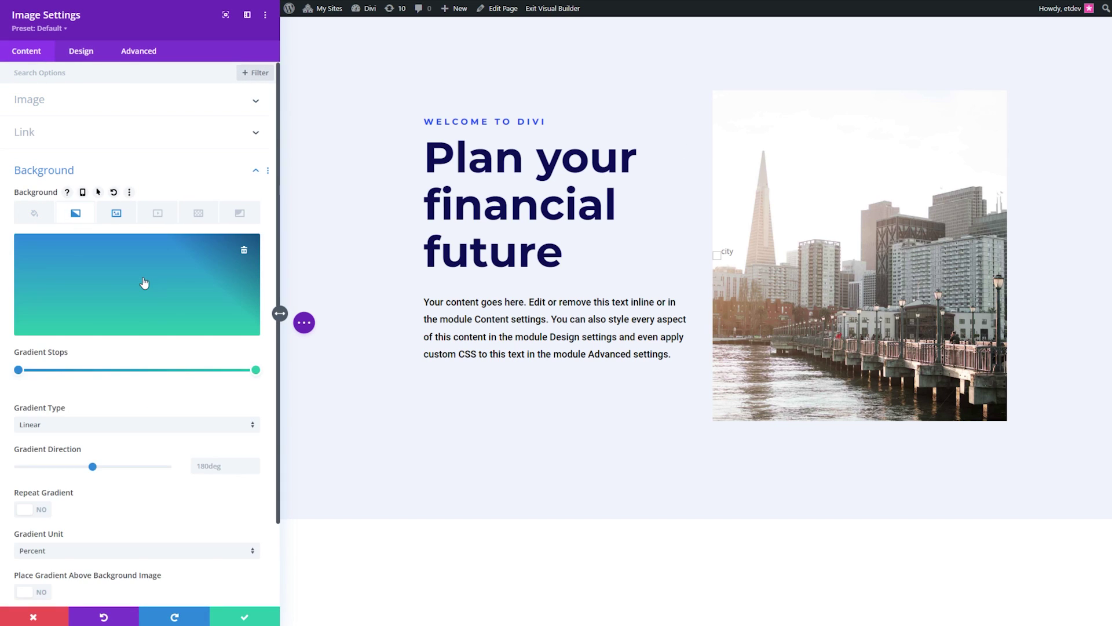
Step: Add four roughly evenly spaced stops between the gradient's two end stops and open the first stop's color
left_click_drag(24, 369, 127, 370)
left_click(75, 370)
left_click(174, 370)
left_click(217, 370)
left_click(18, 369)
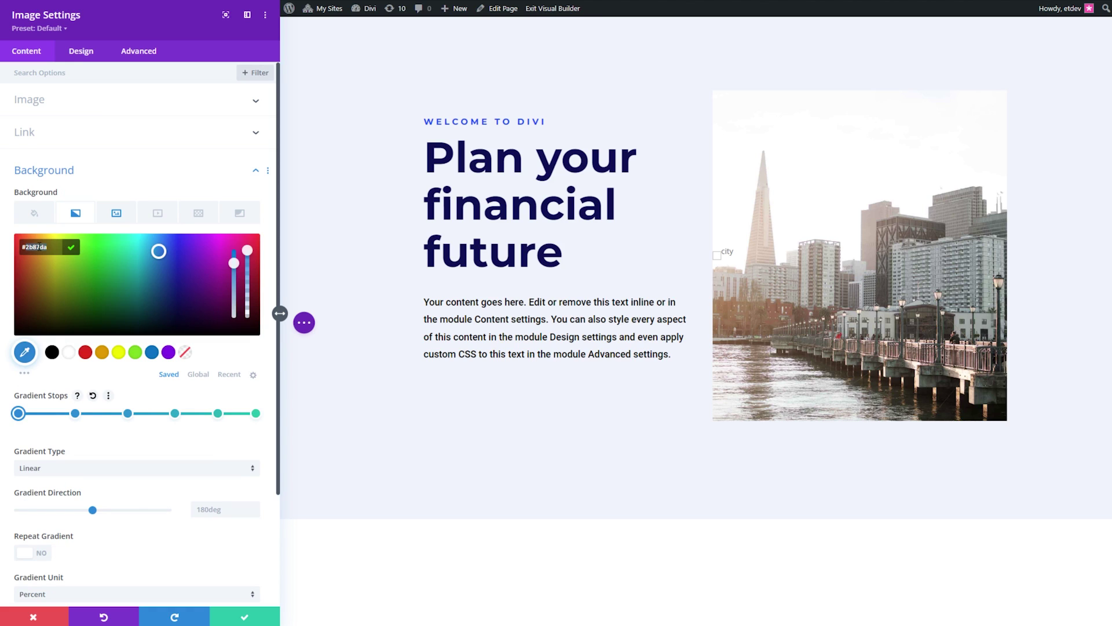
Step: Set the color of the image gradient's first stop at 0% to #f0f3fb
triple_click(39, 247)
type("#fd")
type("f3fb")
key("Return")
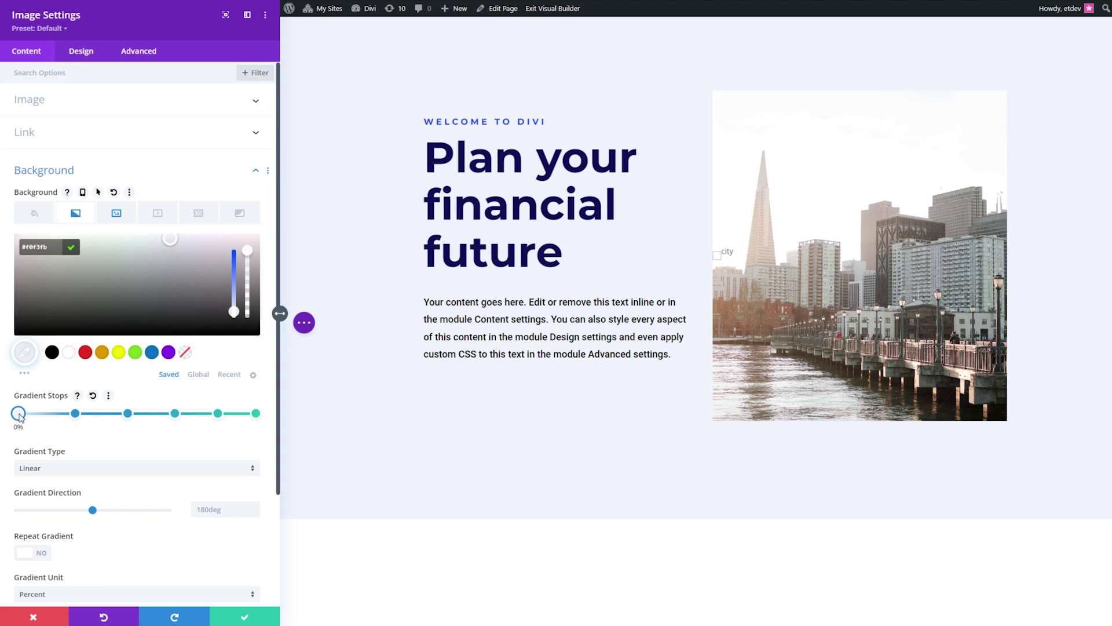
Step: Move the second gradient stop to 45% and set its color to #f0f3fb
left_click_drag(75, 413, 124, 413)
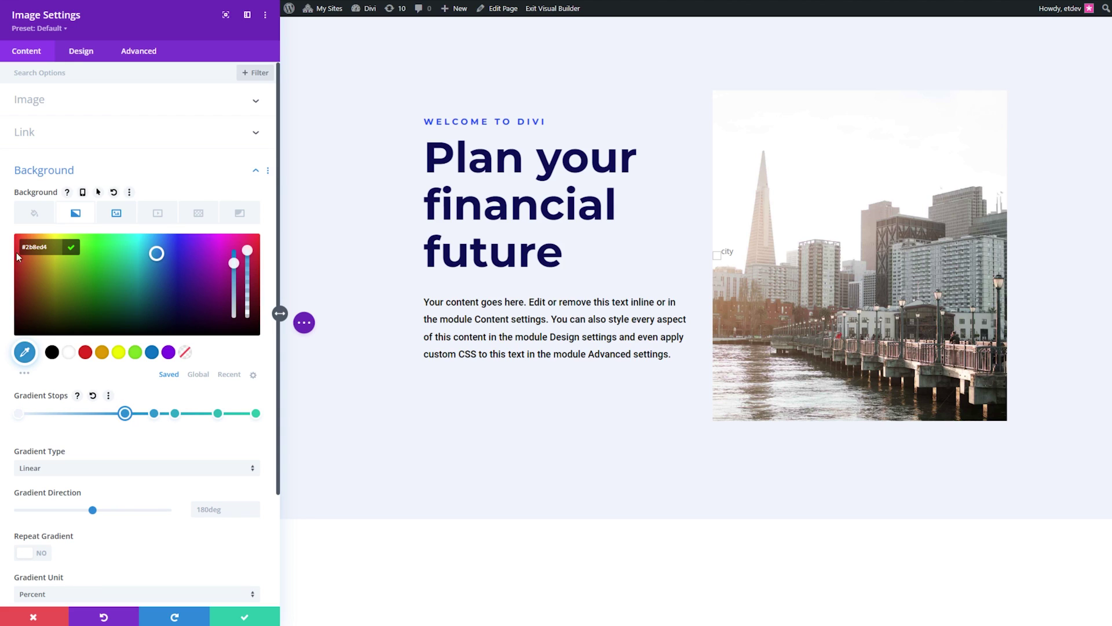
double_click(34, 246)
type("f0f3fb")
left_click(71, 247)
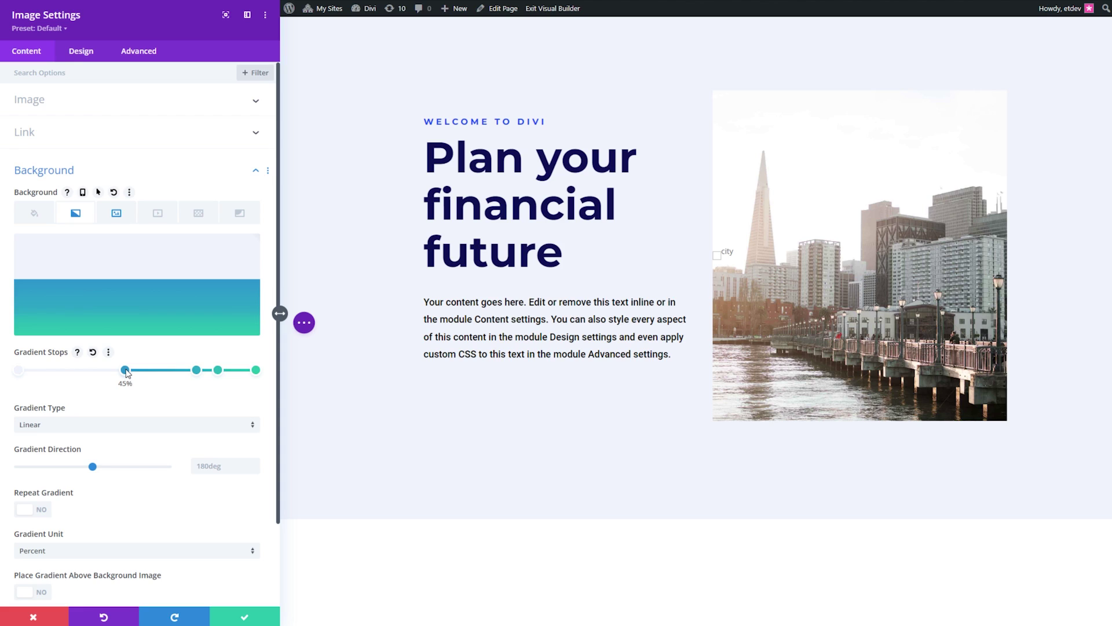
Step: Open the blue stop overlapping at 45% and make it transparent with the color rgba(41,196,169,0)
left_click(125, 370)
triple_click(34, 247)
type("rg")
type("ba(41,196,1")
type("69,0)")
key("Return")
Step: Move the next gradient stop to 69% and set its color to the transparent rgba(250,255,214,0)
left_click_drag(199, 371, 183, 373)
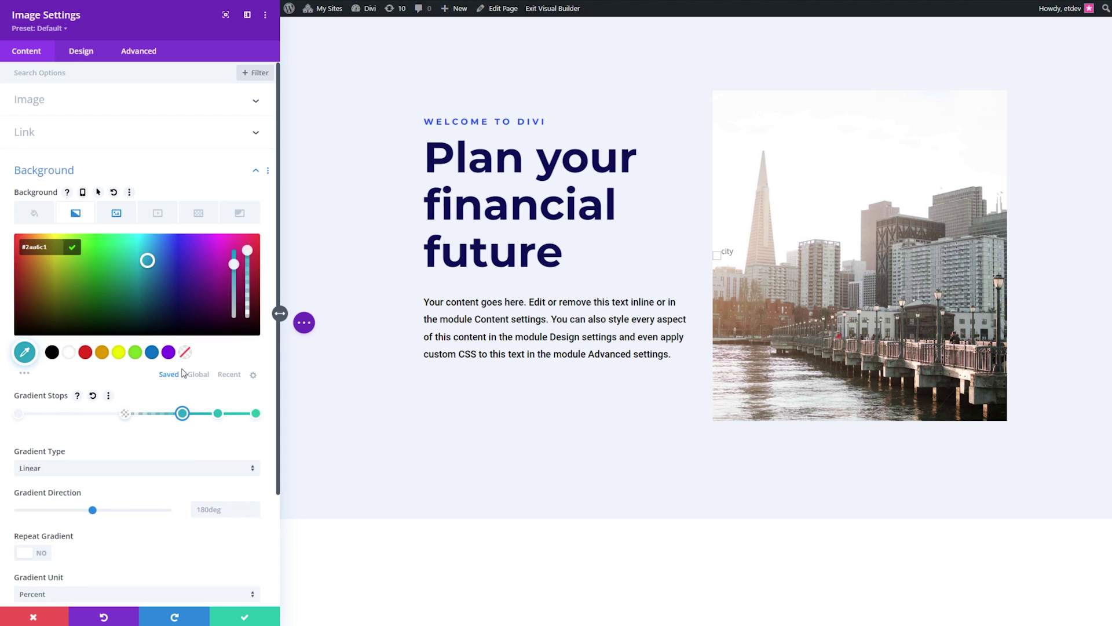
left_click(44, 242)
type("rgba(250,255,214,0)")
key("Return")
Step: Move the following green stop onto the one at 69% and give it the first stop's pale color
left_click_drag(217, 370, 184, 374)
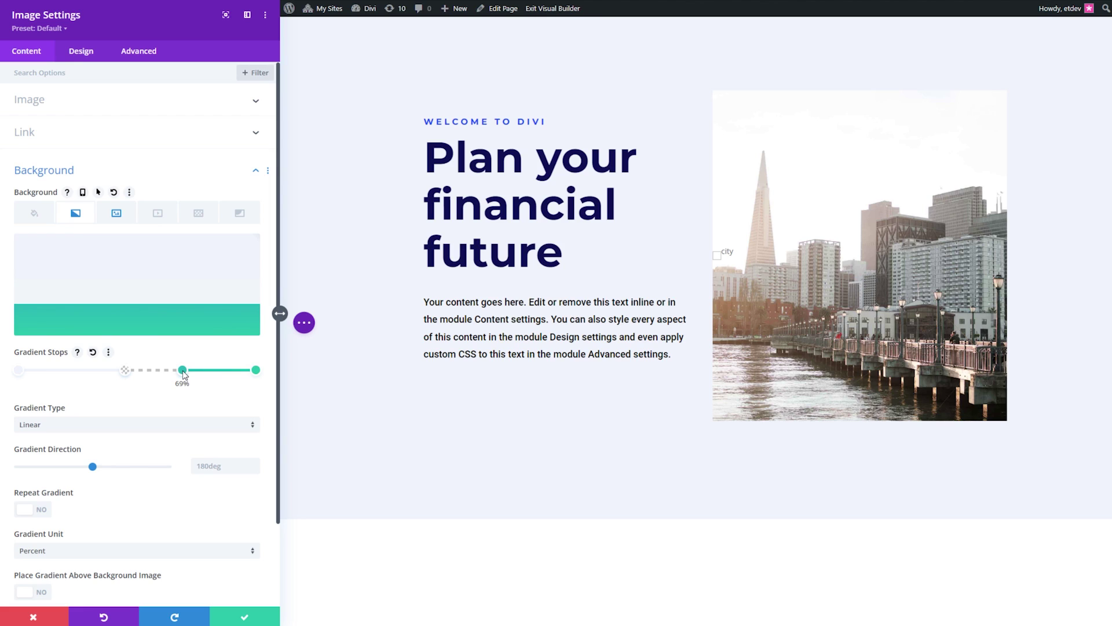
left_click(182, 371)
double_click(39, 247)
type("fd")
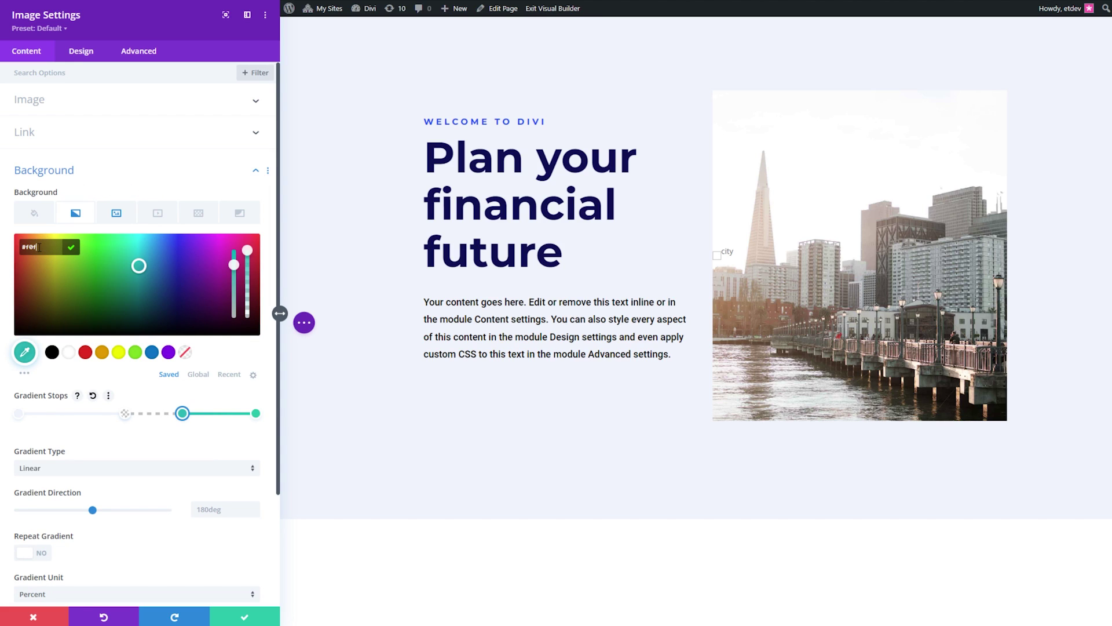
key("Return")
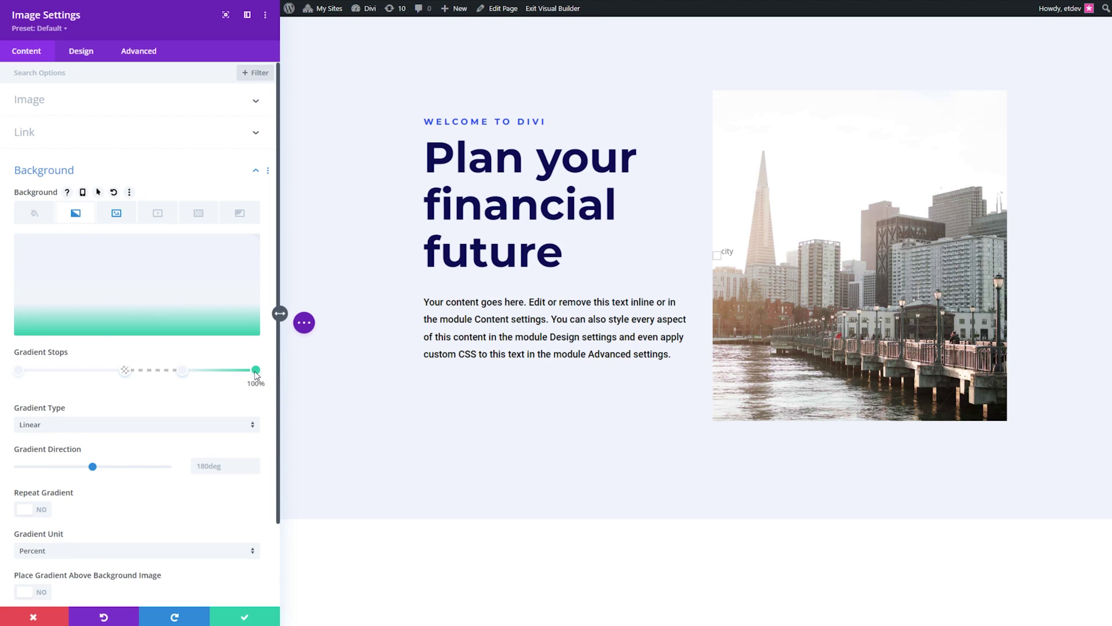
Step: Set the color of the gradient's last stop at 100% to #f0f3fb
left_click(255, 373)
double_click(31, 246)
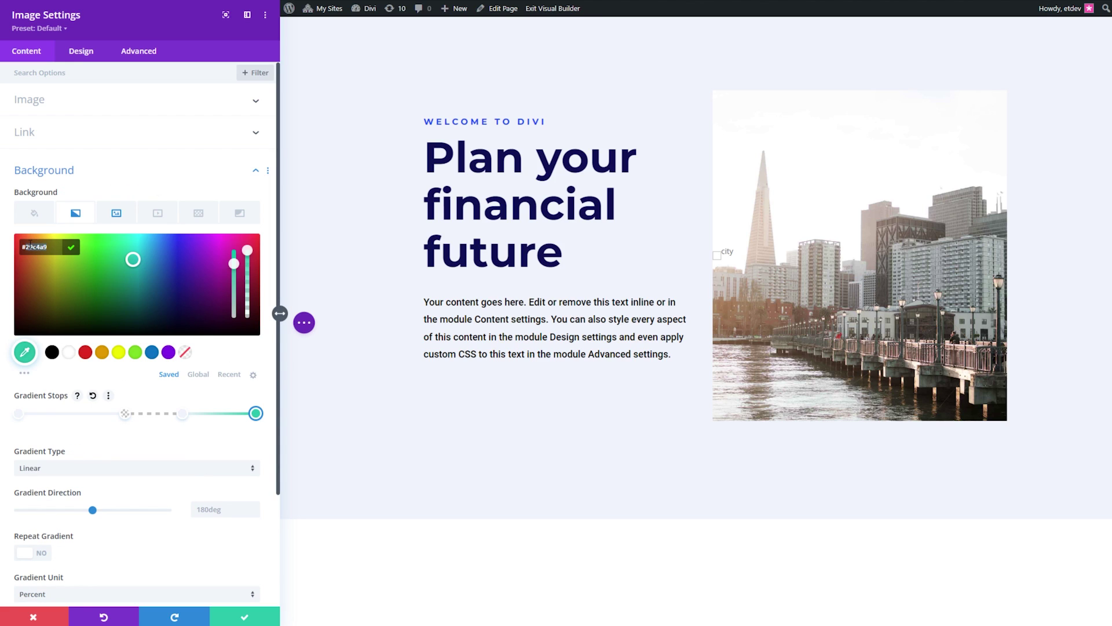
type("f0f3fb")
key("Return")
Step: Change the gradient type to Circular and place the gradient above the background image
left_click(47, 424)
left_click(47, 457)
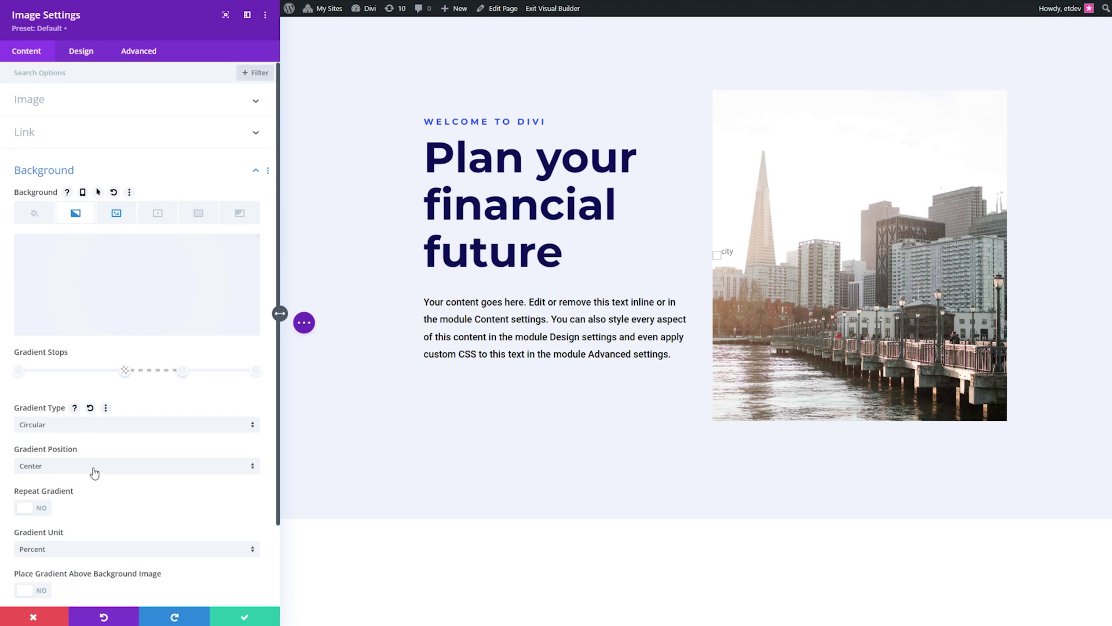
scroll(58, 541, "down", 2)
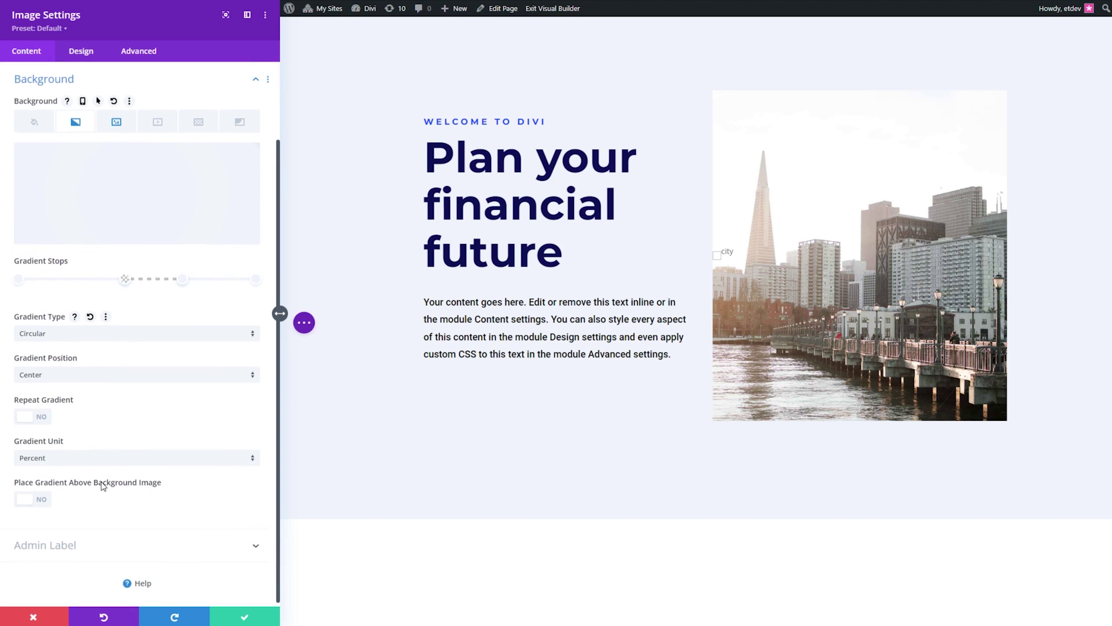
left_click(35, 496)
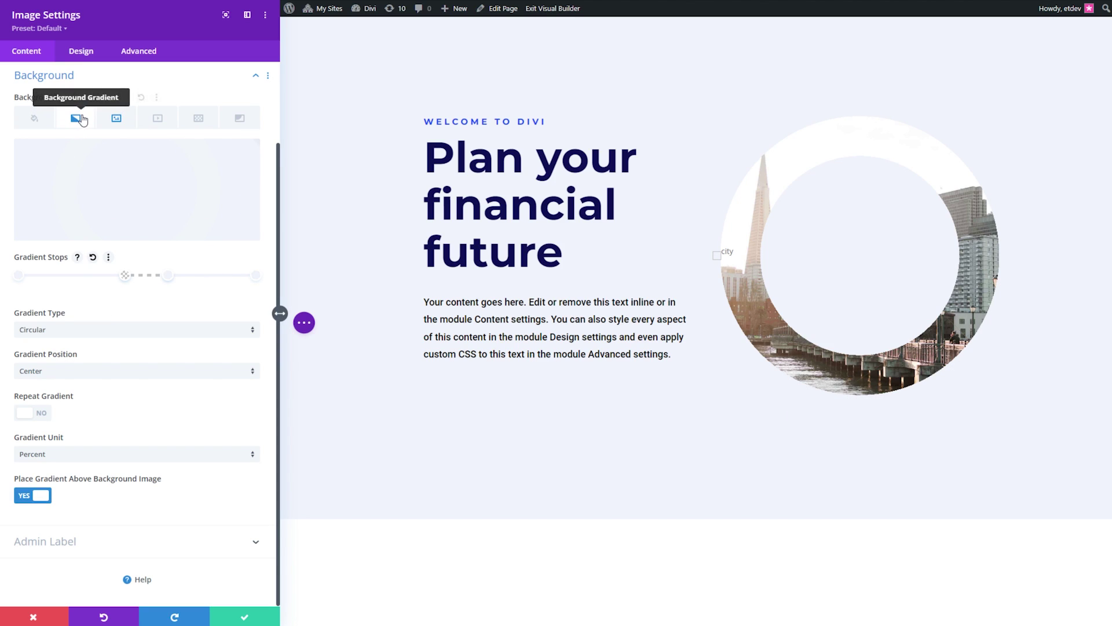
Step: Reset the Image module's background and add a new background gradient
scroll(61, 122, "up", 2)
right_click(54, 165)
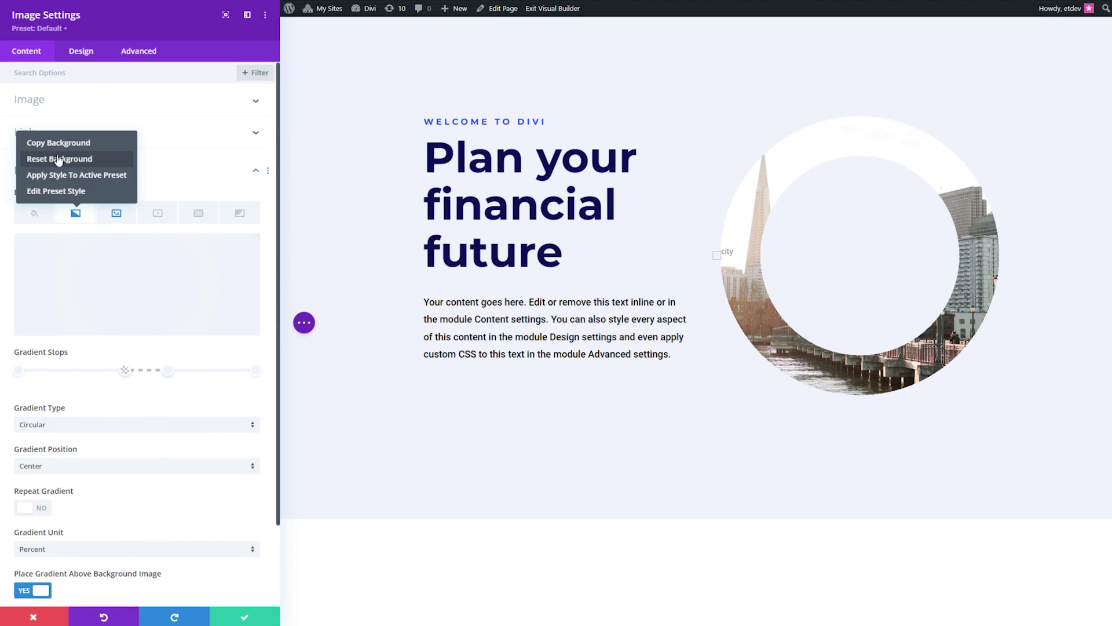
left_click(53, 164)
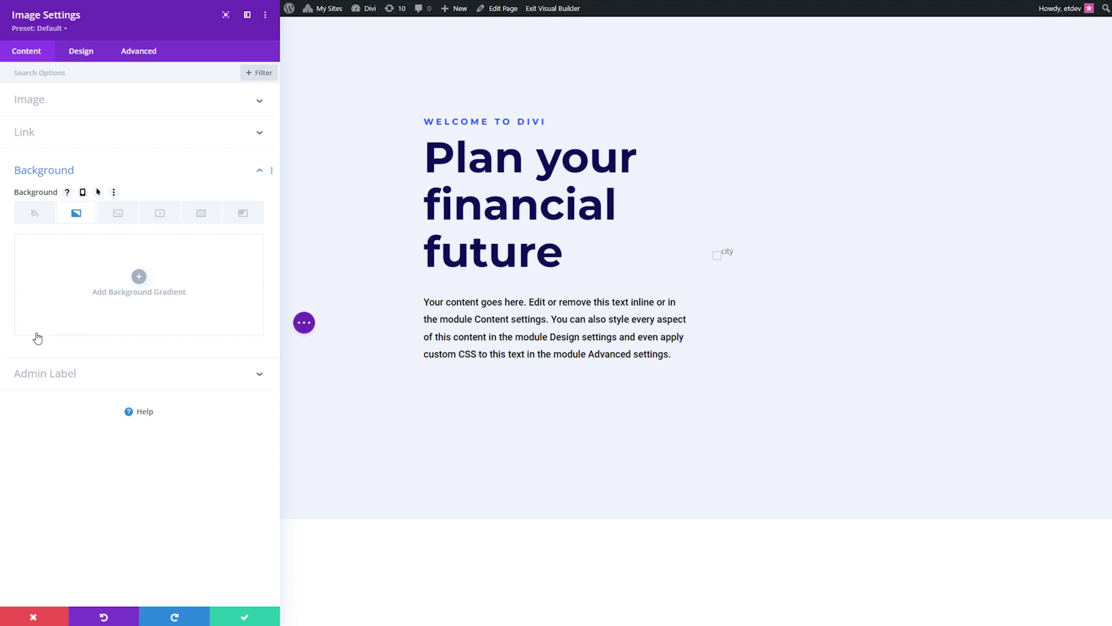
left_click(139, 277)
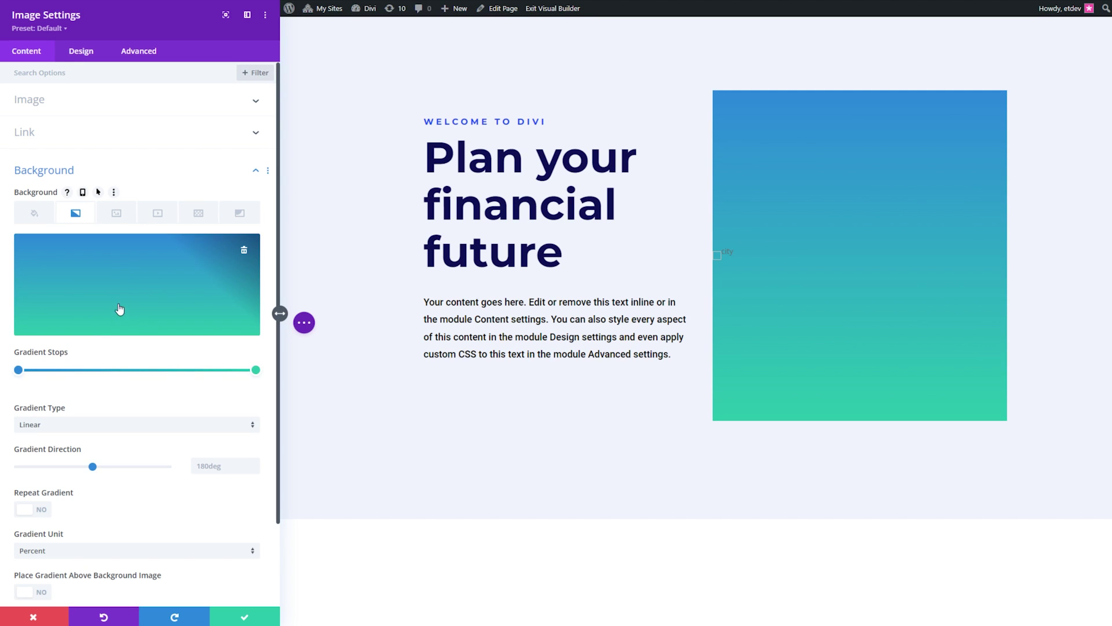
Step: Set the new gradient's first stop color to #f0f3fb
left_click(18, 369)
triple_click(41, 247)
type("#fdf3fb")
left_click(71, 247)
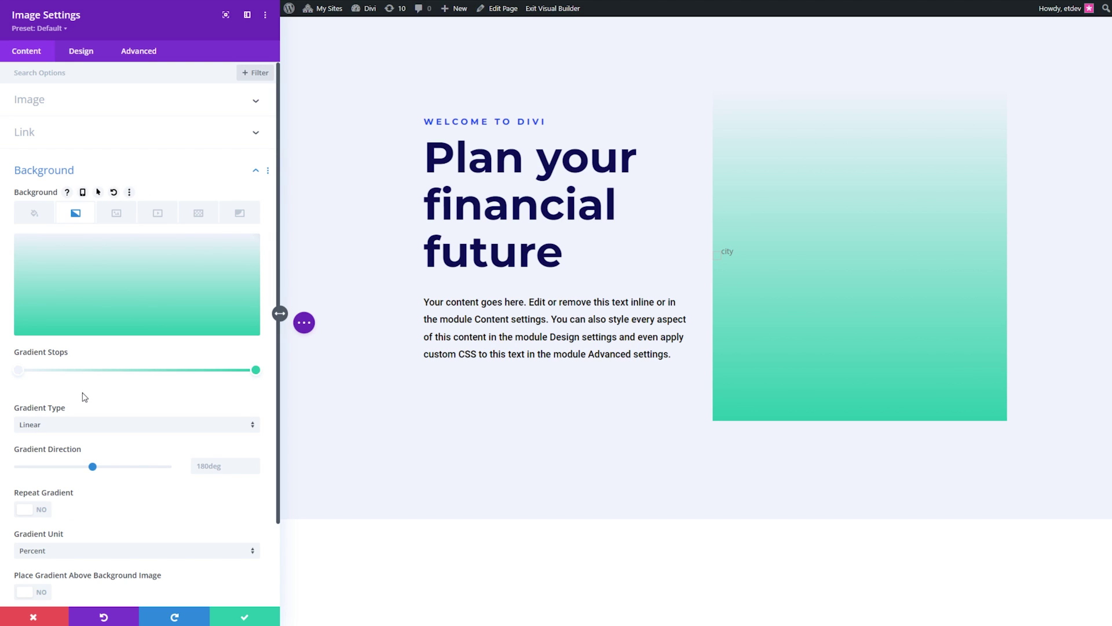
Step: Add a gradient stop at 5% and give it the same pale color as the first stop
left_click(30, 370)
left_click(28, 370)
type("#f0f3ff")
key("Return")
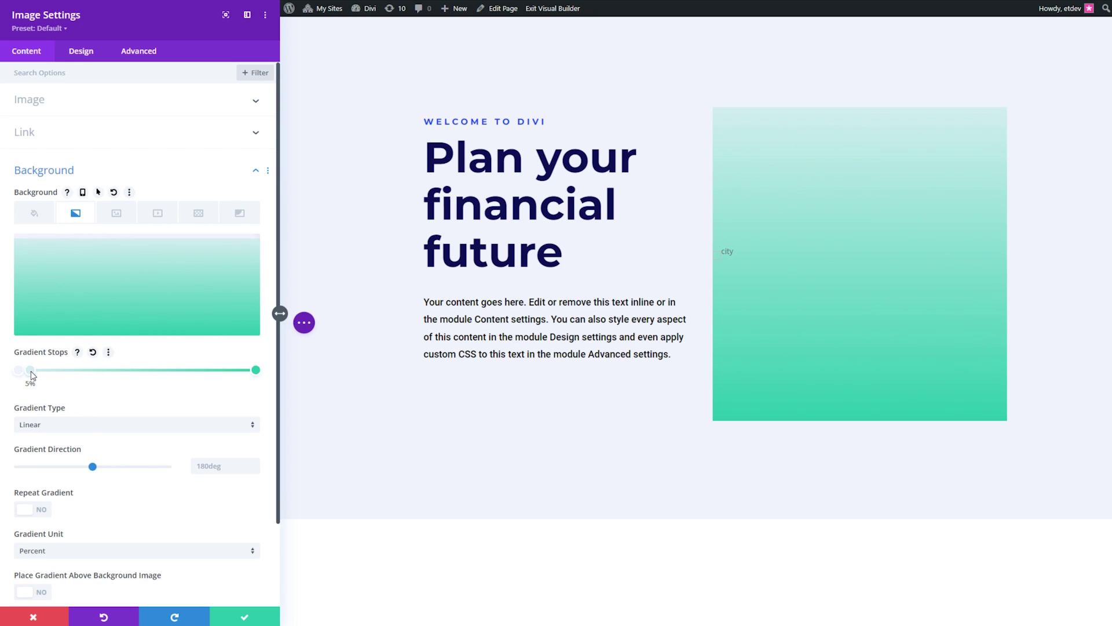
Step: Make the second, overlapping stop at 5% transparent with the color rgba(175,175,175,0)
left_click(30, 370)
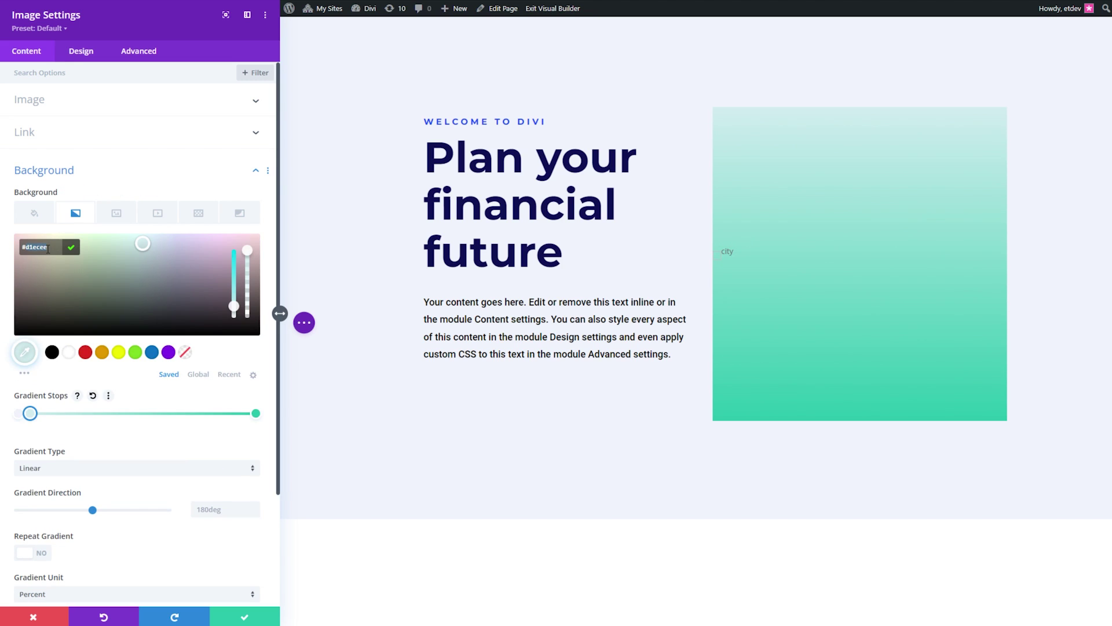
type("#rgba(175,175,175,0)")
key("Return")
Step: Move the green end stop to 13% and set its color to rgba(41,196,169,0)
left_click_drag(260, 377, 48, 373)
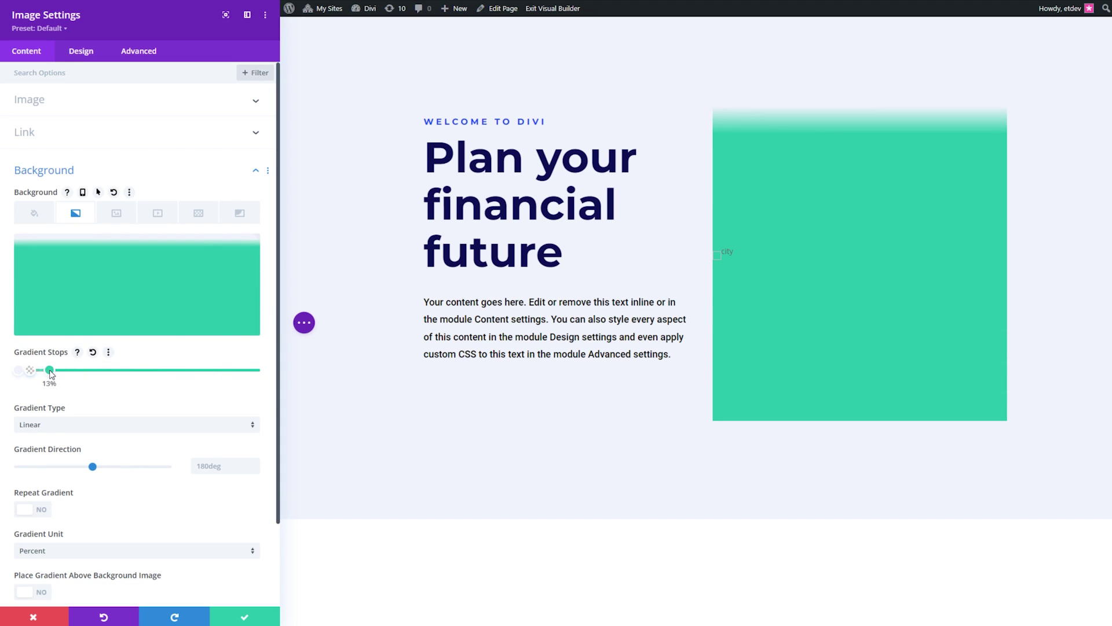
left_click(48, 373)
type("rgba(41,196,16")
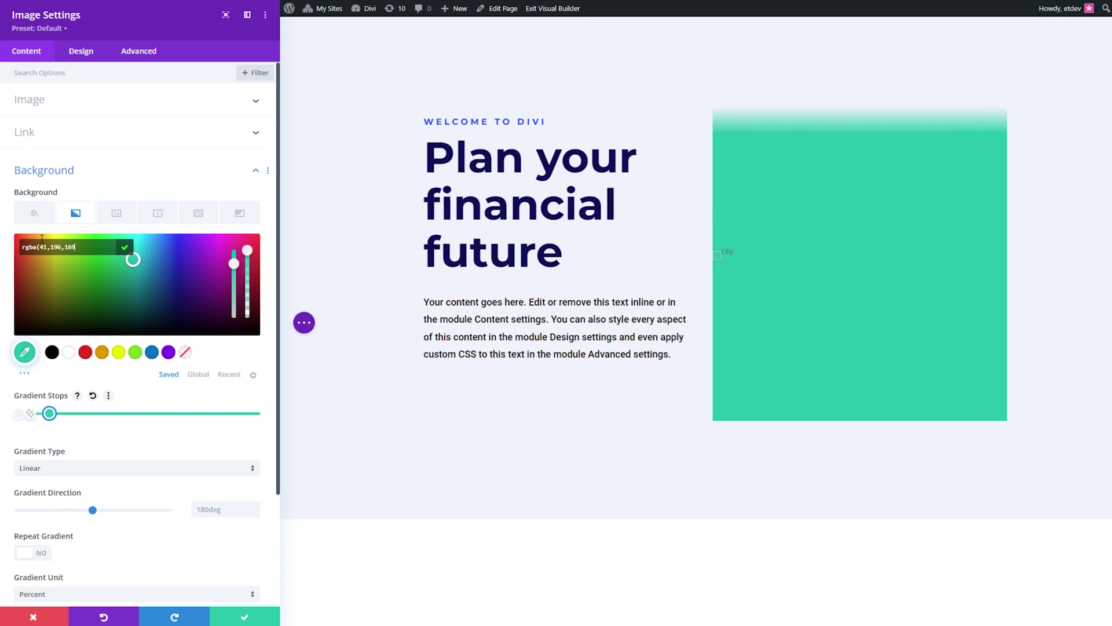
type("9,0)")
key("Return")
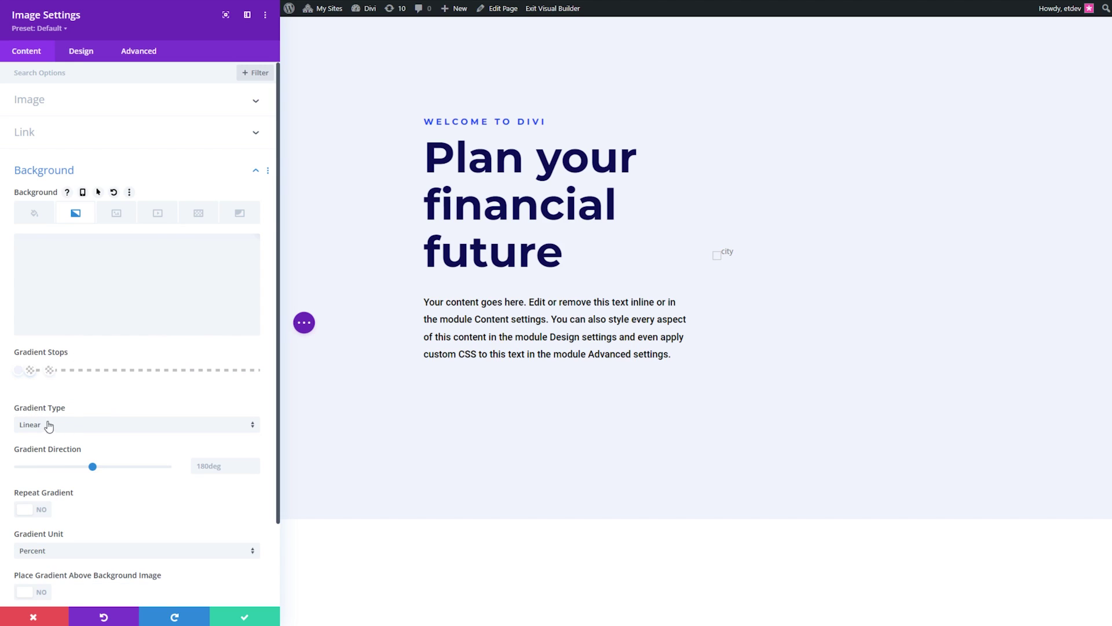
Step: Set the gradient direction to 150deg
left_click(225, 462)
key("ctrl+a")
key("BackSpace")
type("150deg")
Step: Enable repeating for the gradient and place it above the background image
scroll(174, 469, "down", 3)
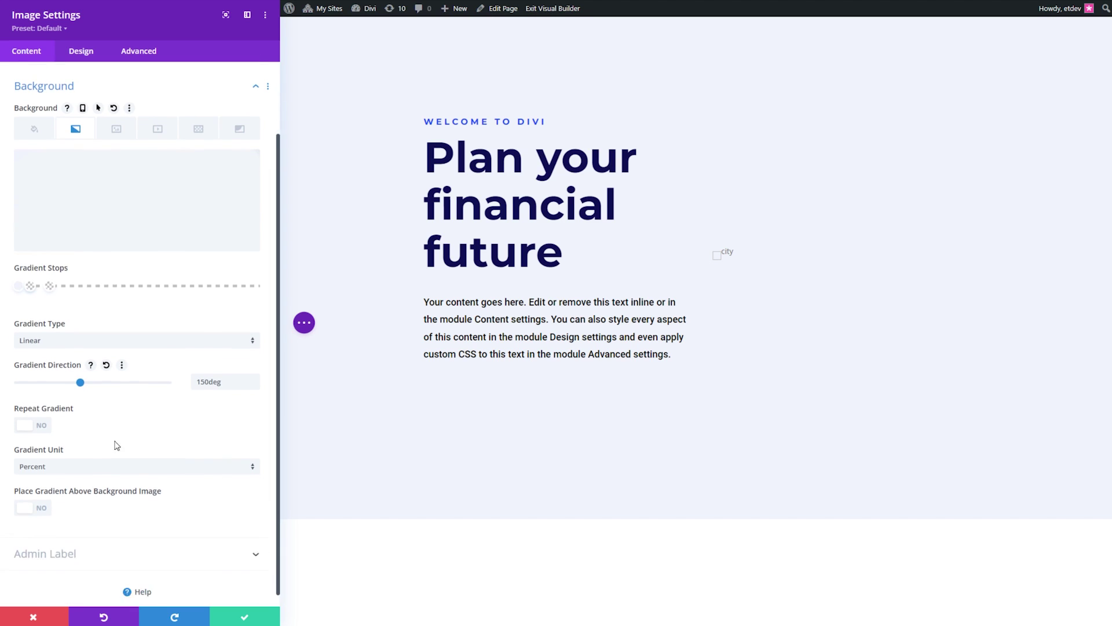
left_click(46, 412)
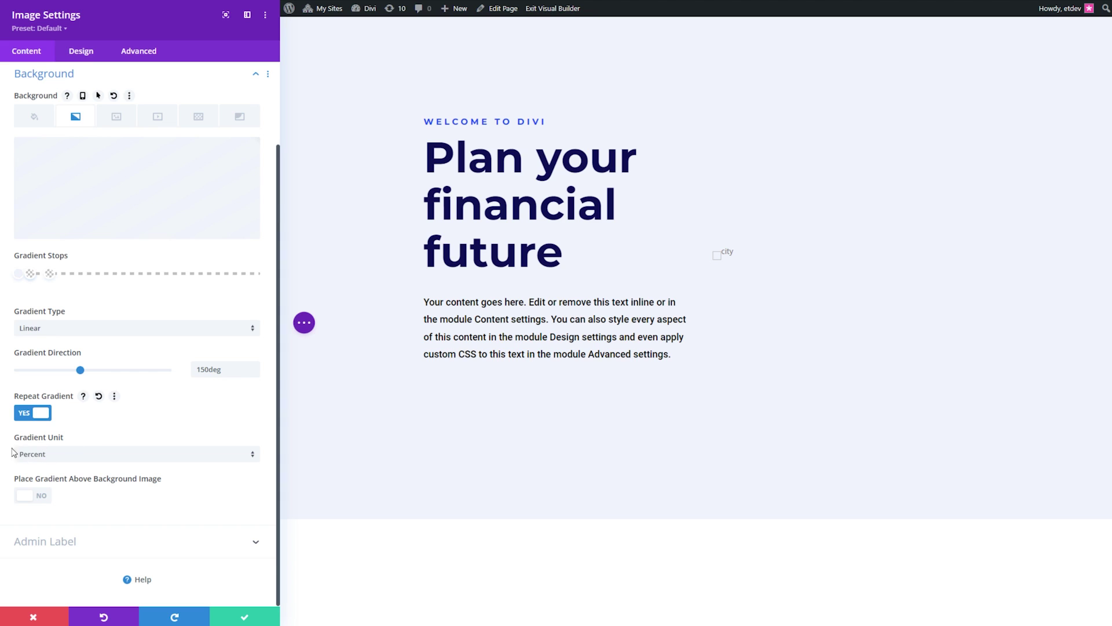
left_click(36, 497)
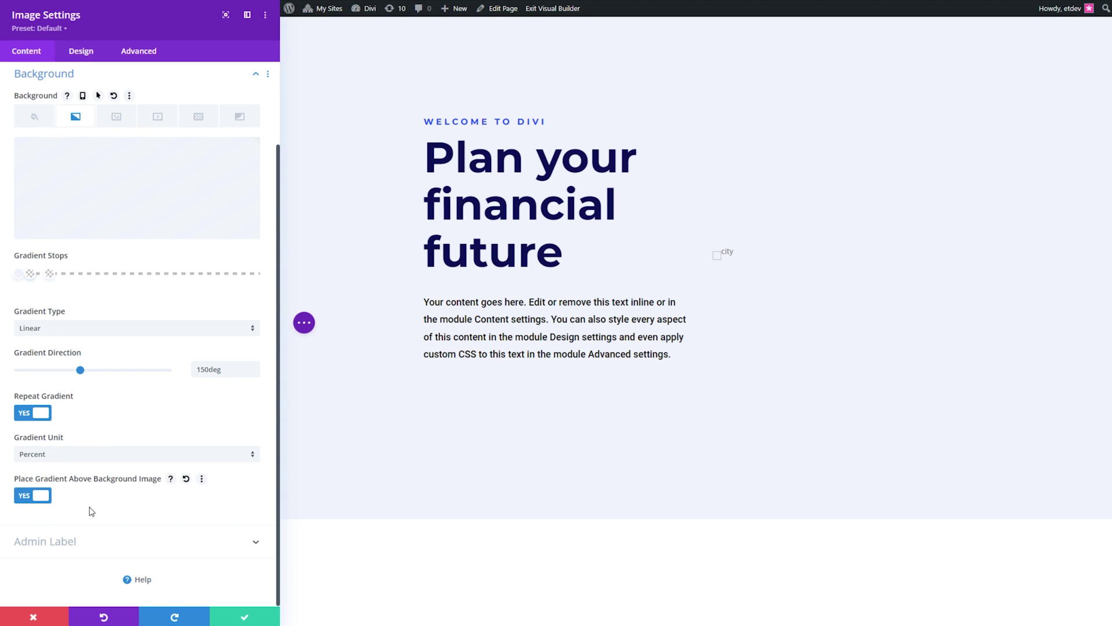
Step: Delete the striped background gradient from the Image module and add a fresh default gradient
scroll(91, 511, "up", 2)
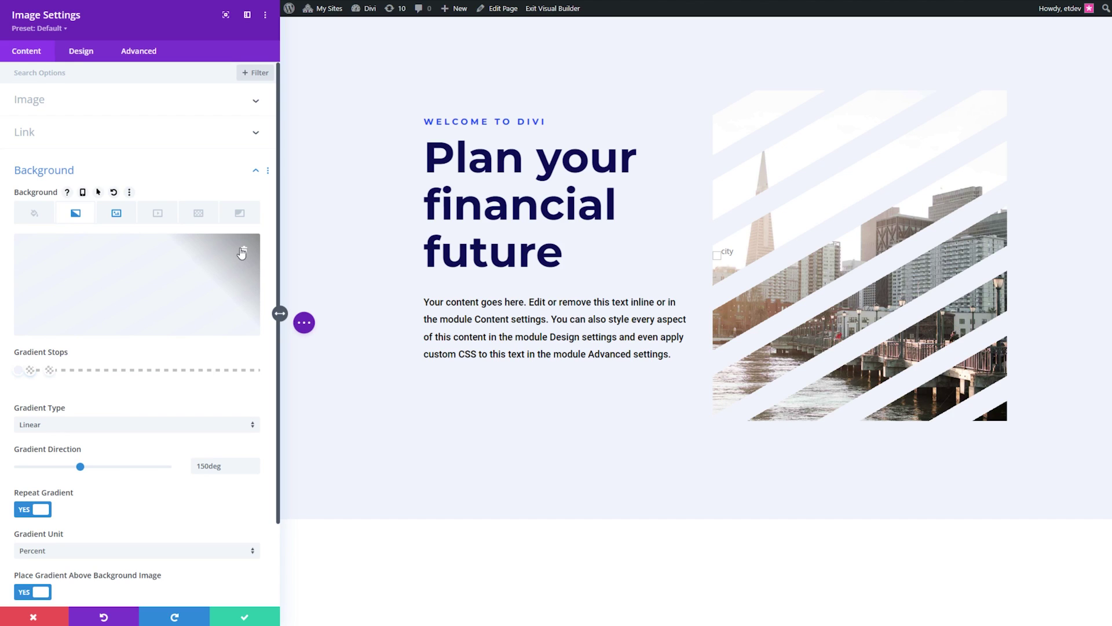
left_click(241, 253)
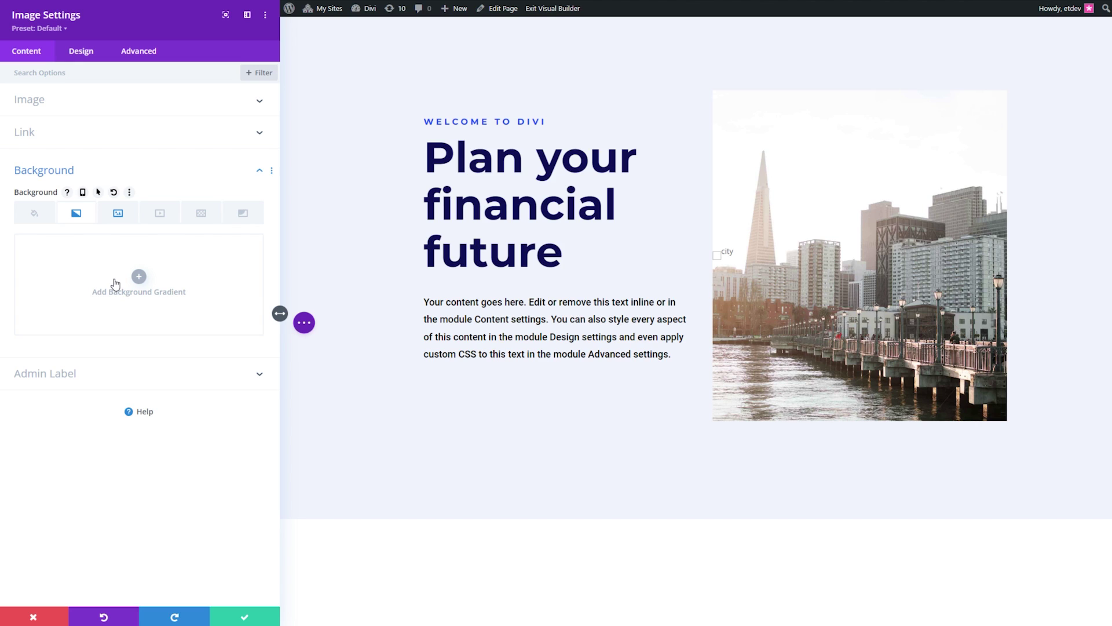
left_click(139, 277)
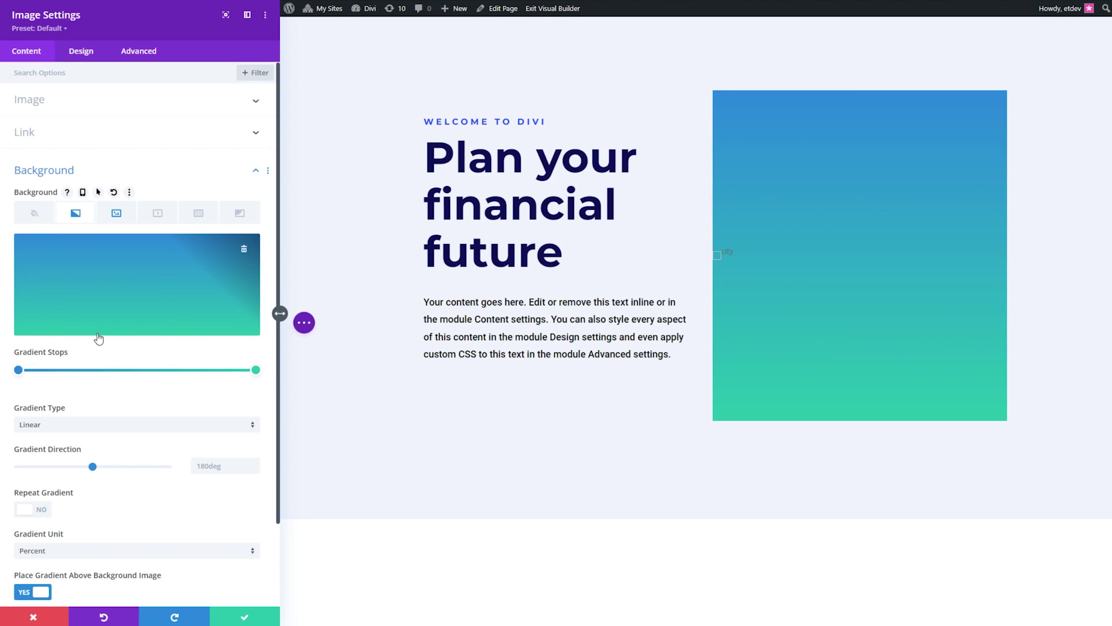
Step: Replace the new gradient's first stop color with the copied pale color matching the section background
left_click(18, 371)
left_click(44, 250)
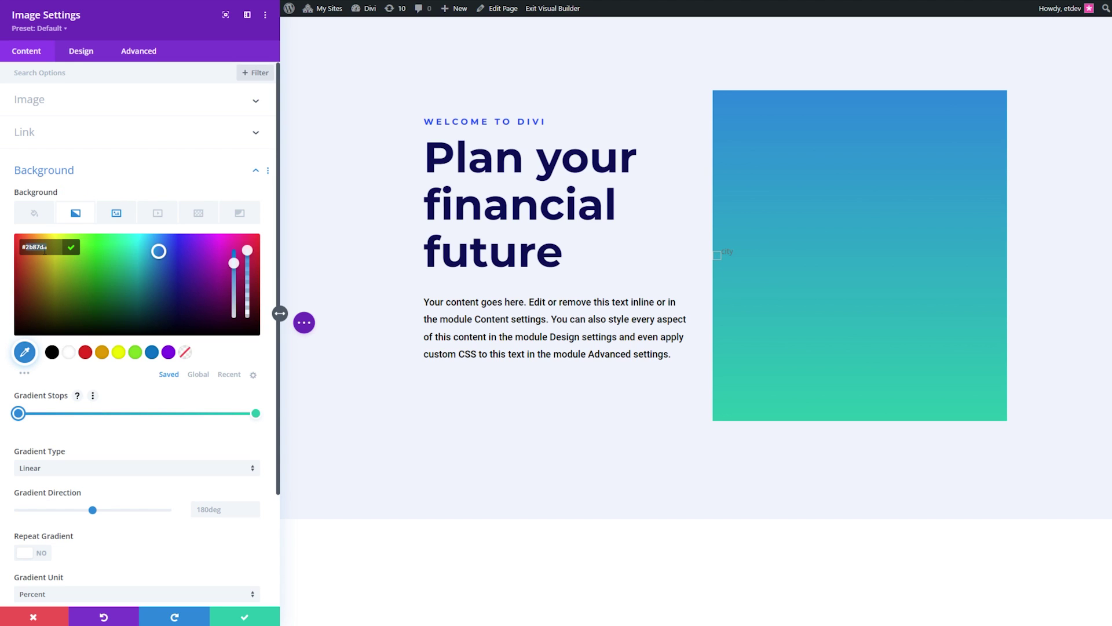
key("ctrl+v")
left_click(70, 246)
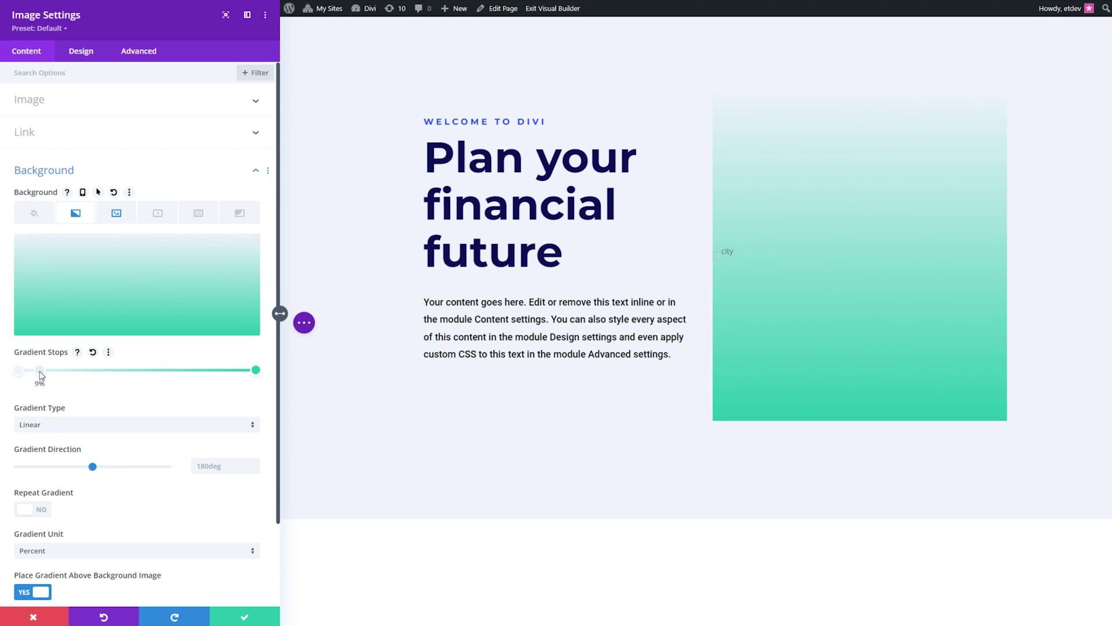
Step: Open the gradient stop at 9% and set its color to #f0f3fb
left_click(38, 370)
left_click(47, 245)
type("#fd")
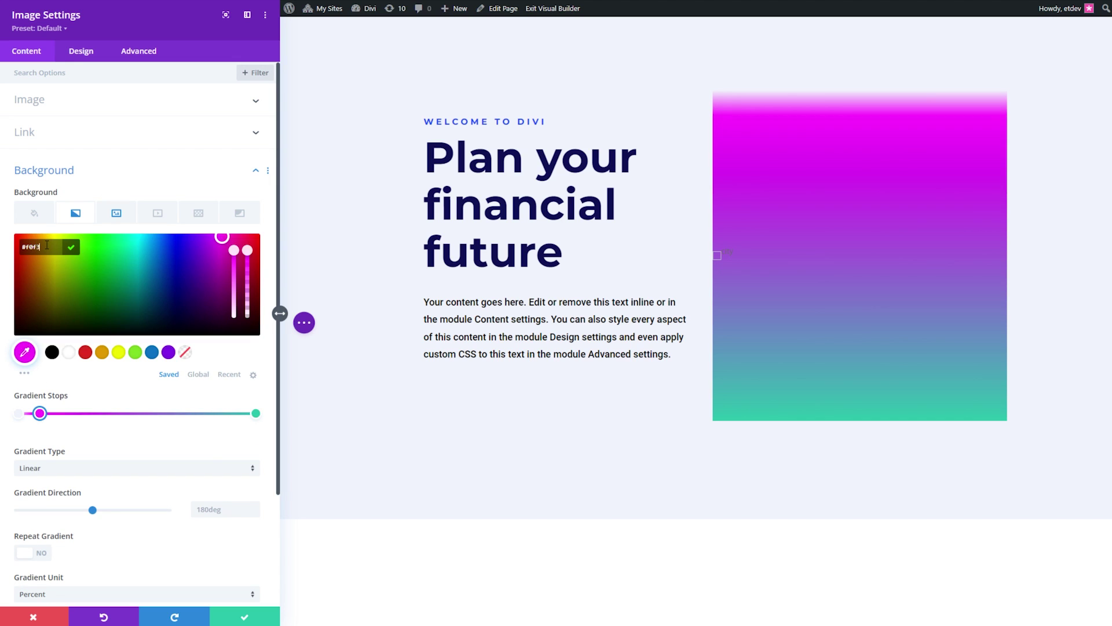
key("Return")
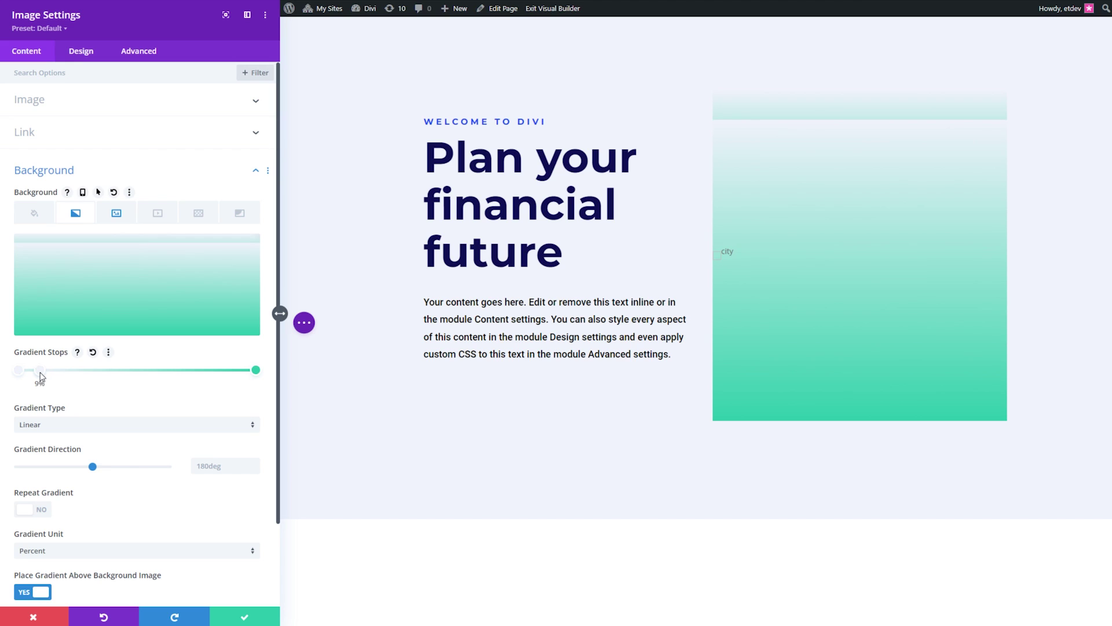
Step: Reopen the pale stop at 9% and make it transparent with the color rgba(175,175,175,0)
left_click(40, 370)
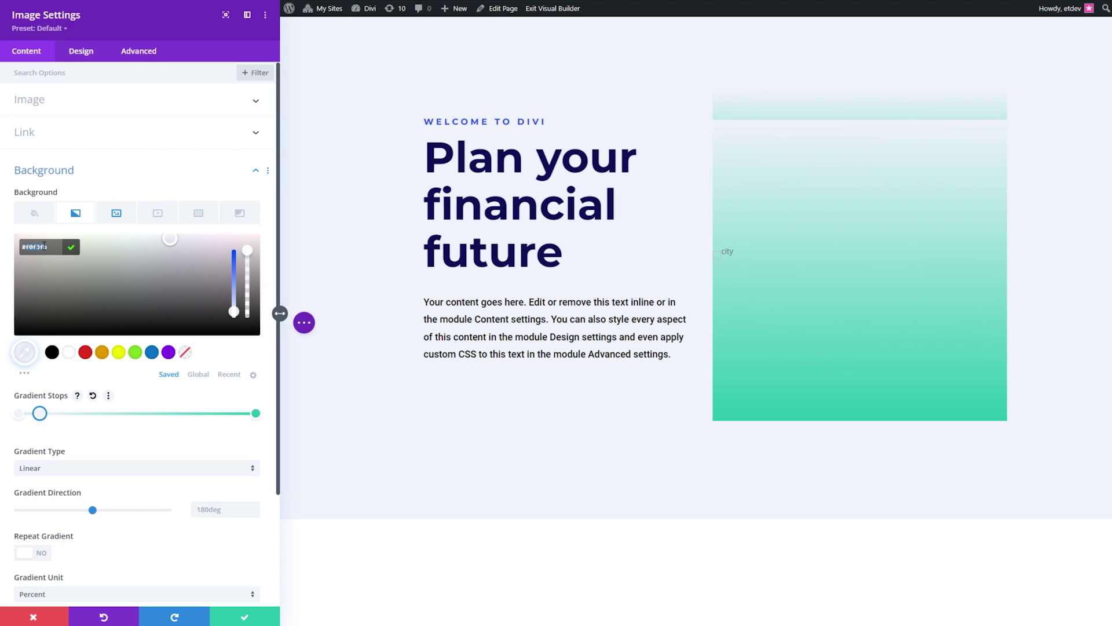
type("rg")
type("ba(175,175,175,")
type("0)")
left_click(71, 247)
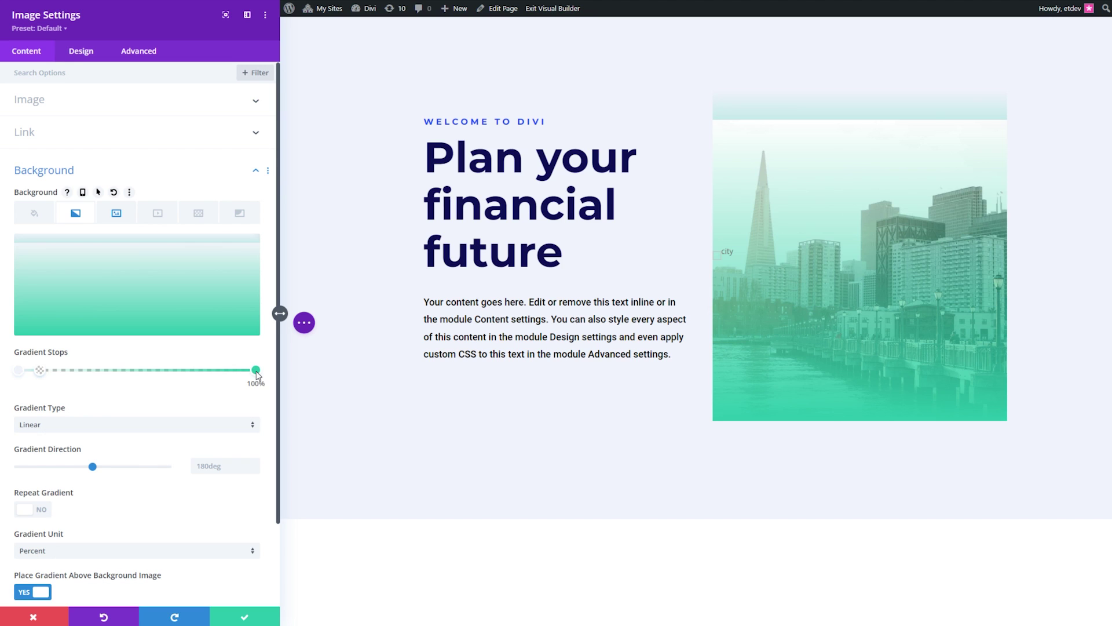
Step: Move the green end stop to about 21% and set its color to a fully transparent green rgba value
left_click_drag(182, 372, 69, 371)
left_click(42, 244)
type("rg")
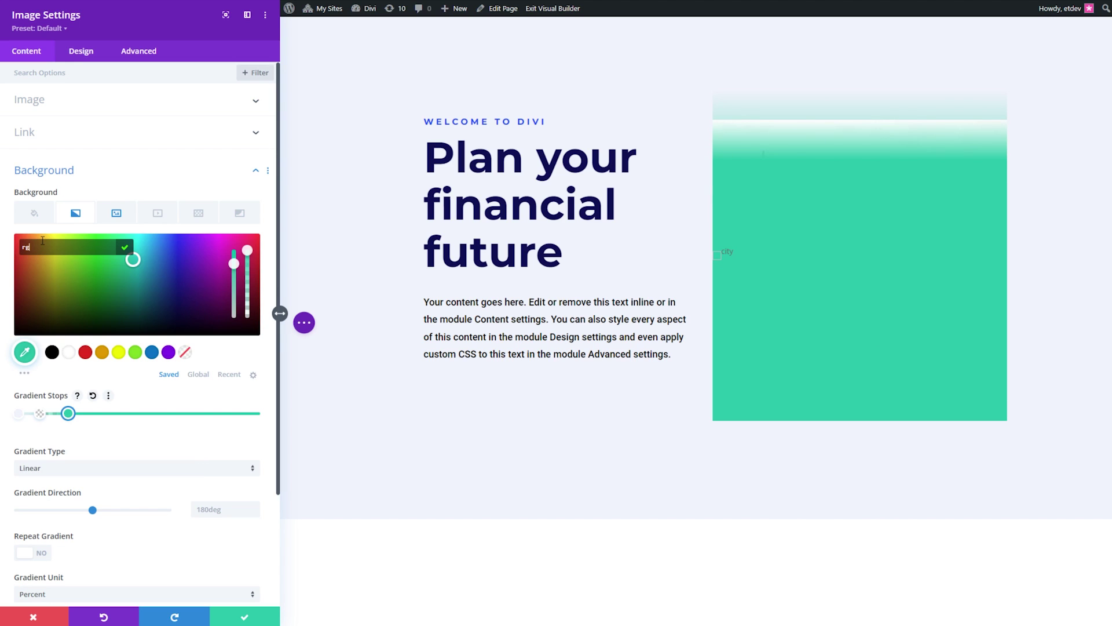
type("ba(41,196,165,90")
key("Return")
Step: Set the gradient type to Elliptical, position it Top Left, and turn on gradient repeating
scroll(141, 399, "down", 2)
left_click(75, 330)
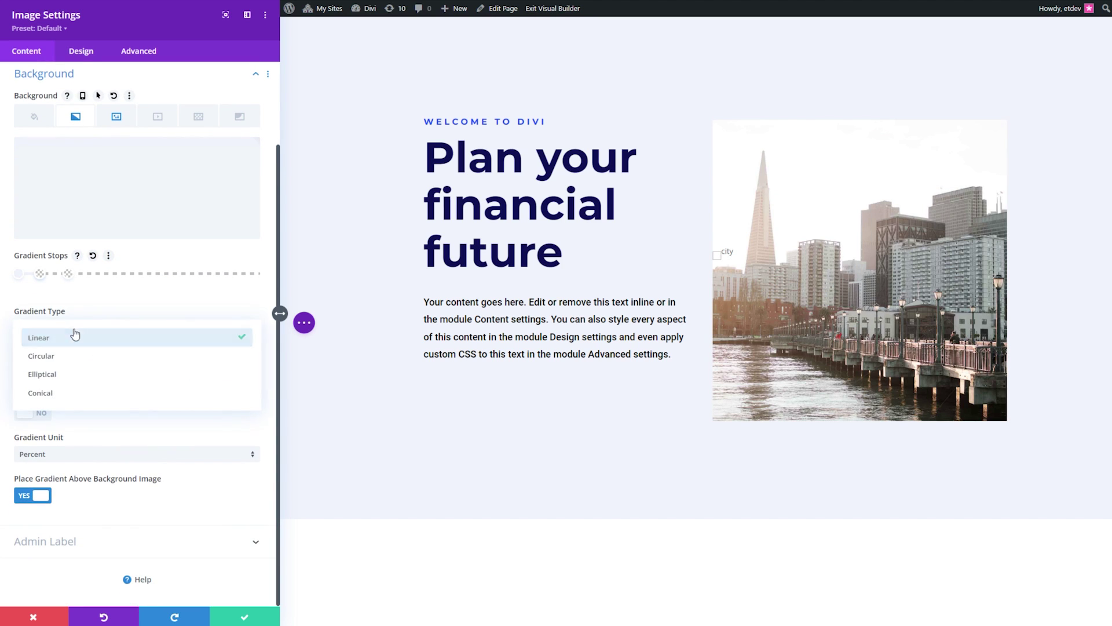
left_click(58, 376)
left_click(55, 371)
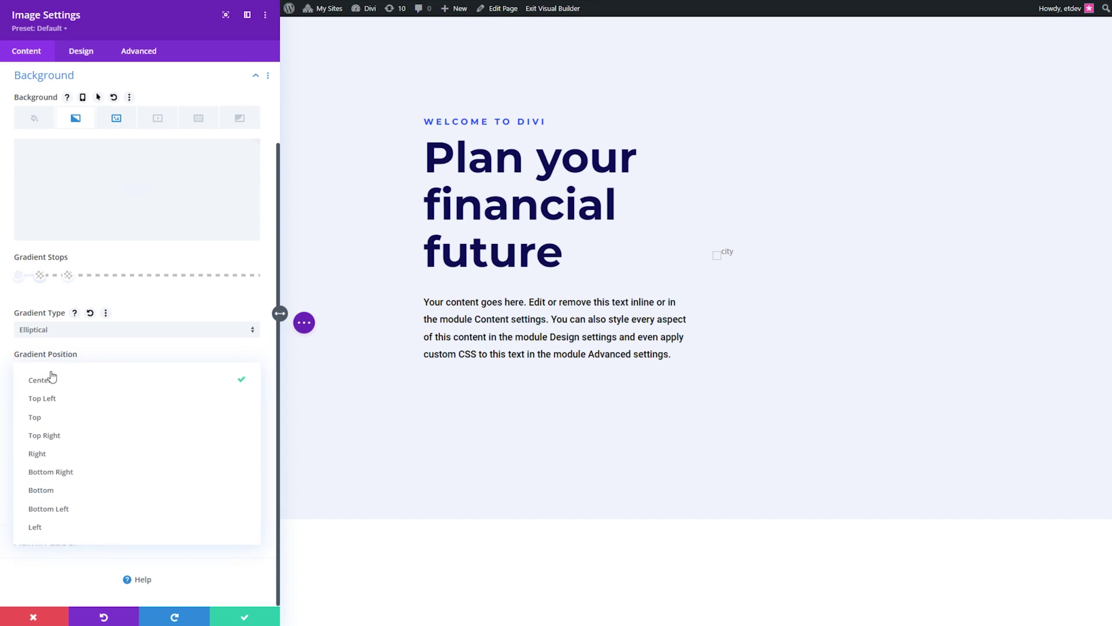
left_click(55, 404)
left_click(23, 412)
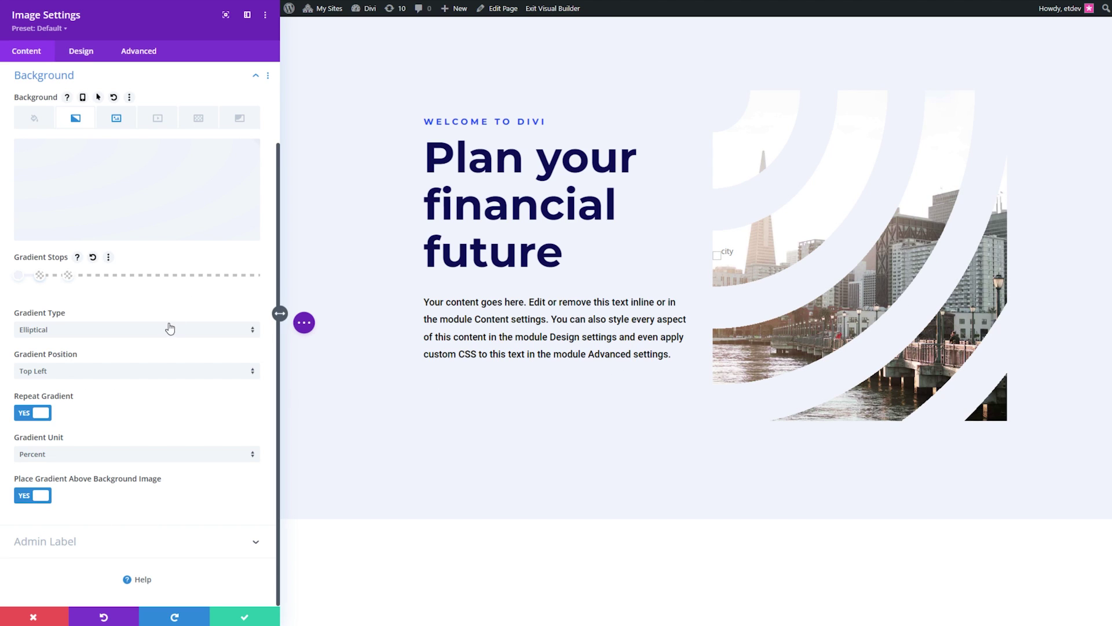
Step: Replace the gradient with a new one whose first stop sits at about 23% and is colored #f0f3fb
left_click(244, 158)
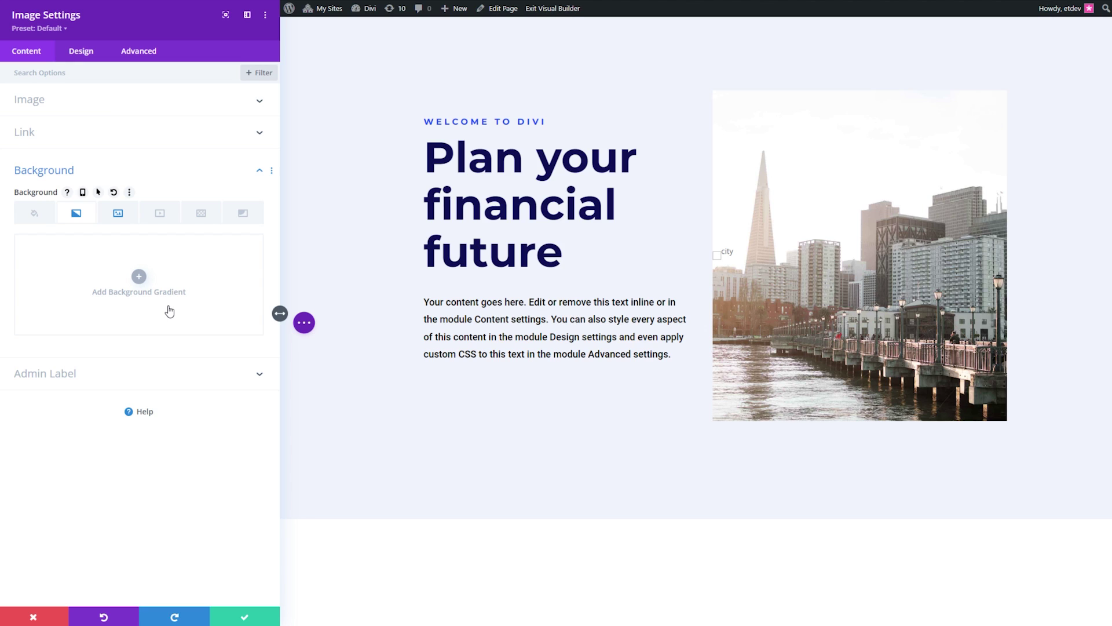
left_click(139, 276)
left_click(18, 370)
left_click_drag(18, 413, 73, 413)
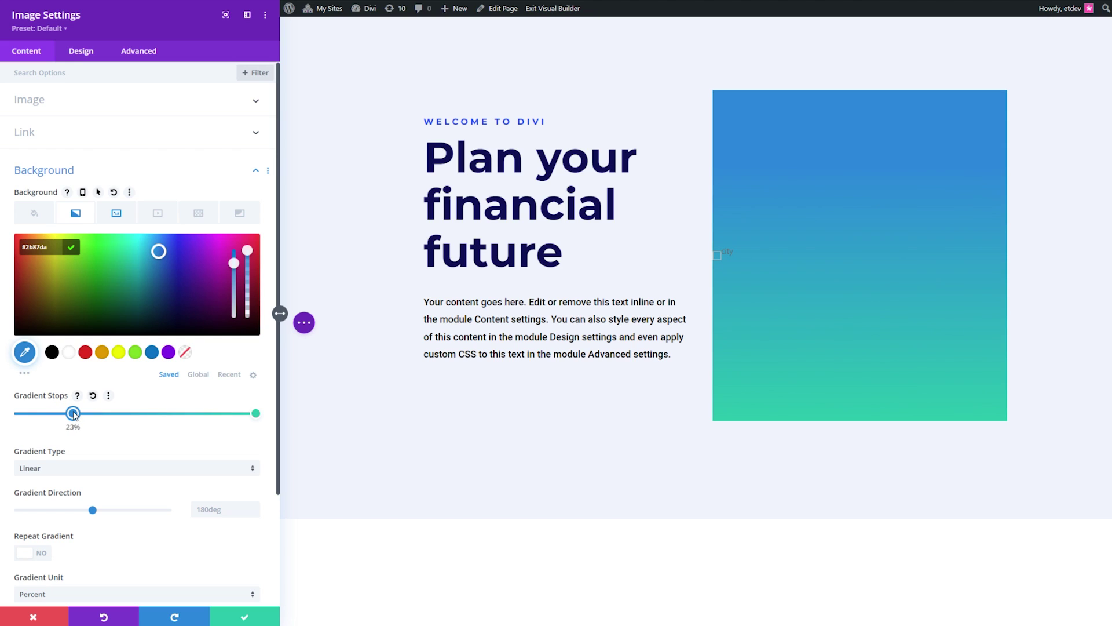
left_click(37, 239)
type("#f0f3fa")
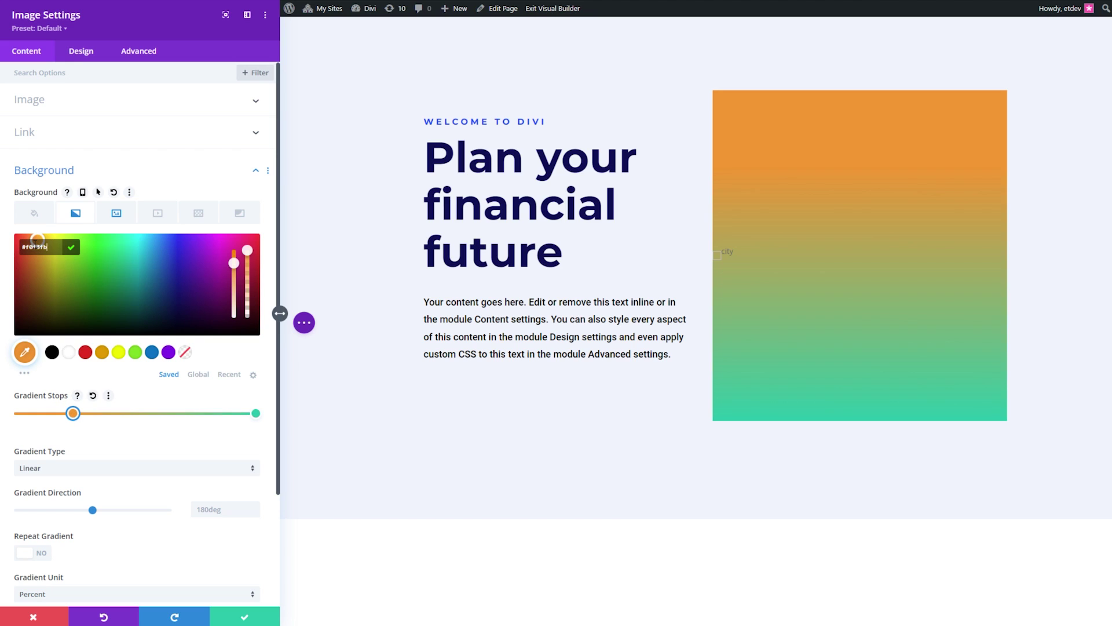
left_click(70, 247)
Step: Move the green end stop to about 36%, color it #f0f3fb, and place a fully transparent stop at the same spot
left_click_drag(255, 370, 102, 371)
left_click(102, 371)
type("#f0f3fb")
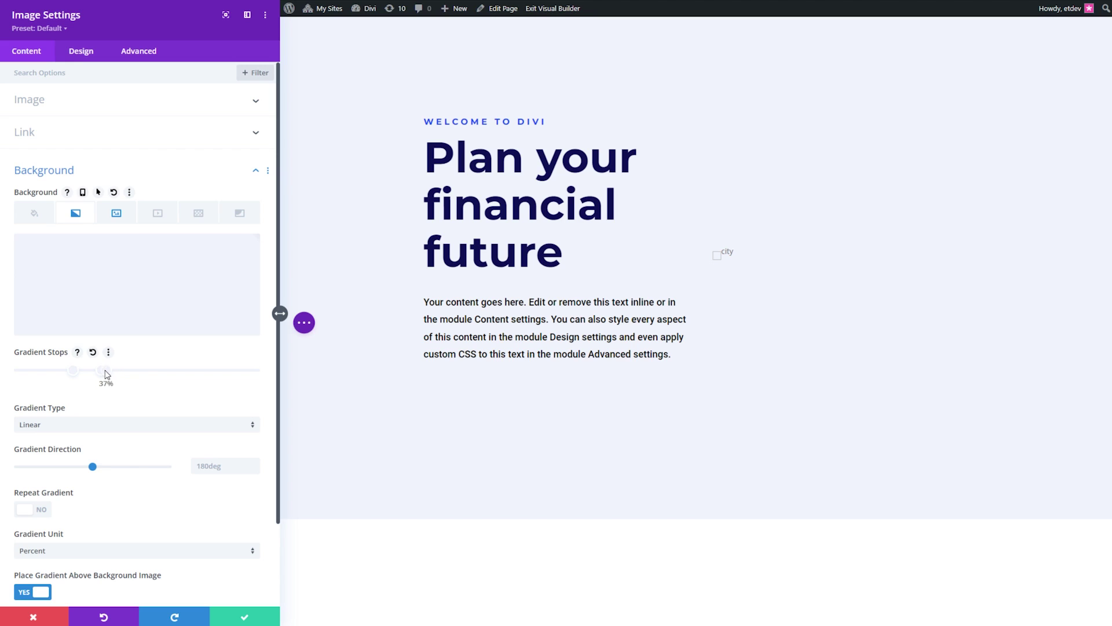
left_click(102, 372)
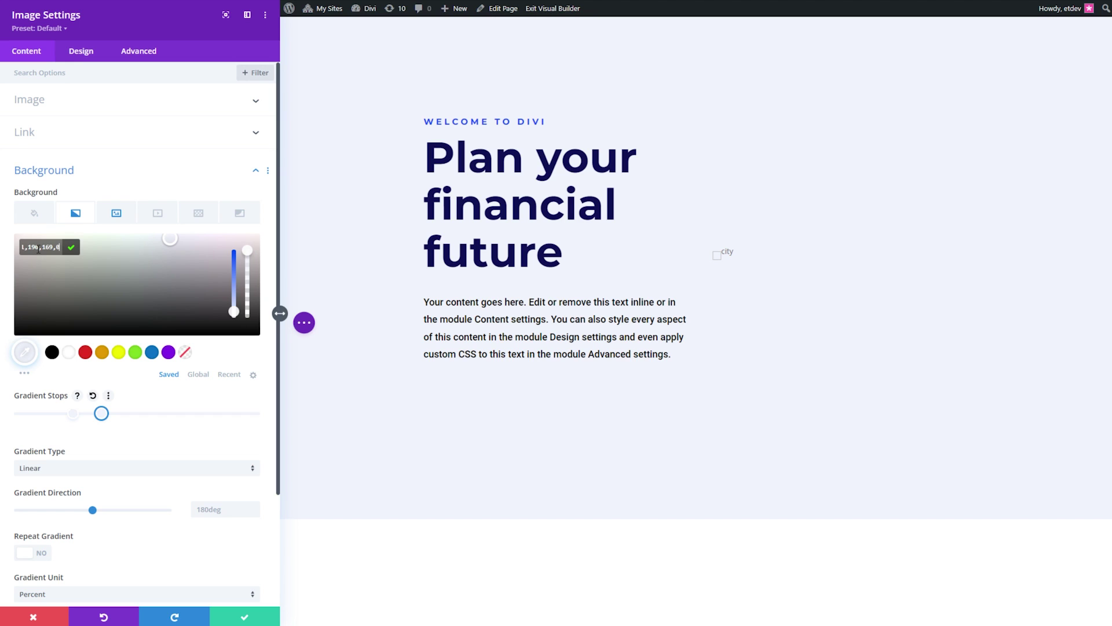
Step: Add a fully transparent stop at about 64% and a stop in the pale section background color at the same spot
left_click(172, 413)
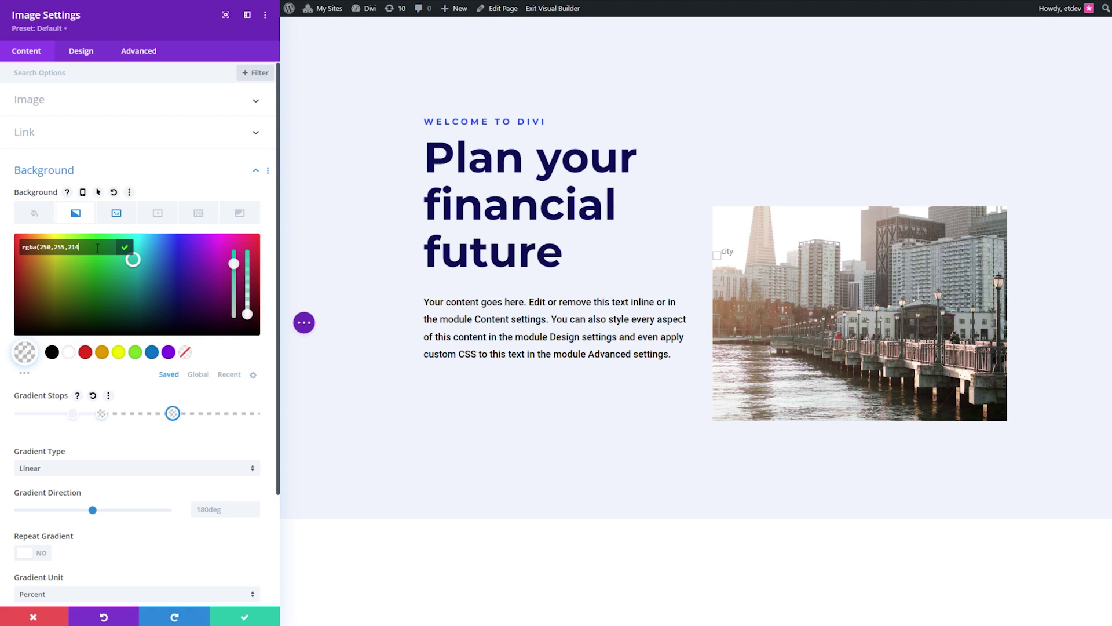
left_click(217, 413)
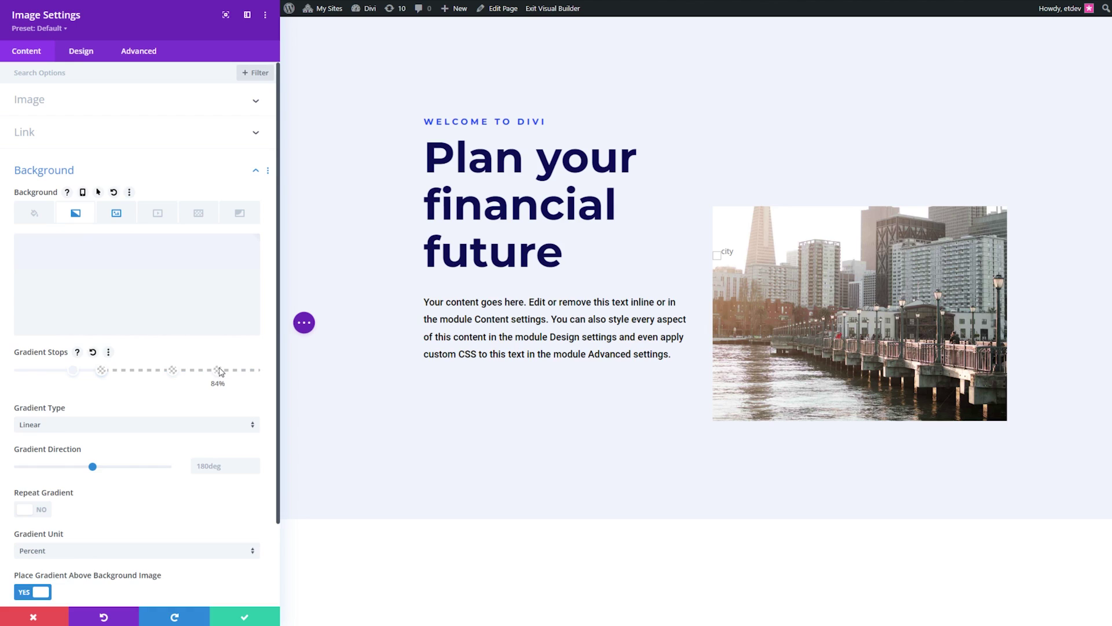
left_click(173, 369)
left_click(61, 247)
type("#f0f3")
key("Return")
Step: Set the gradient type to Conical and its position to Bottom
left_click(57, 328)
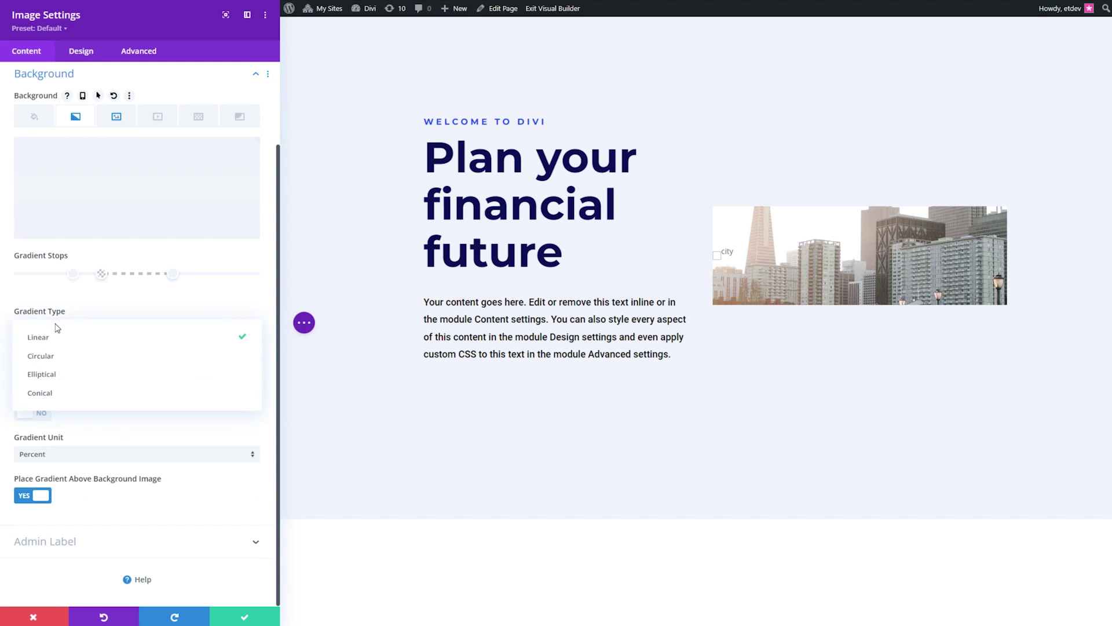
left_click(51, 393)
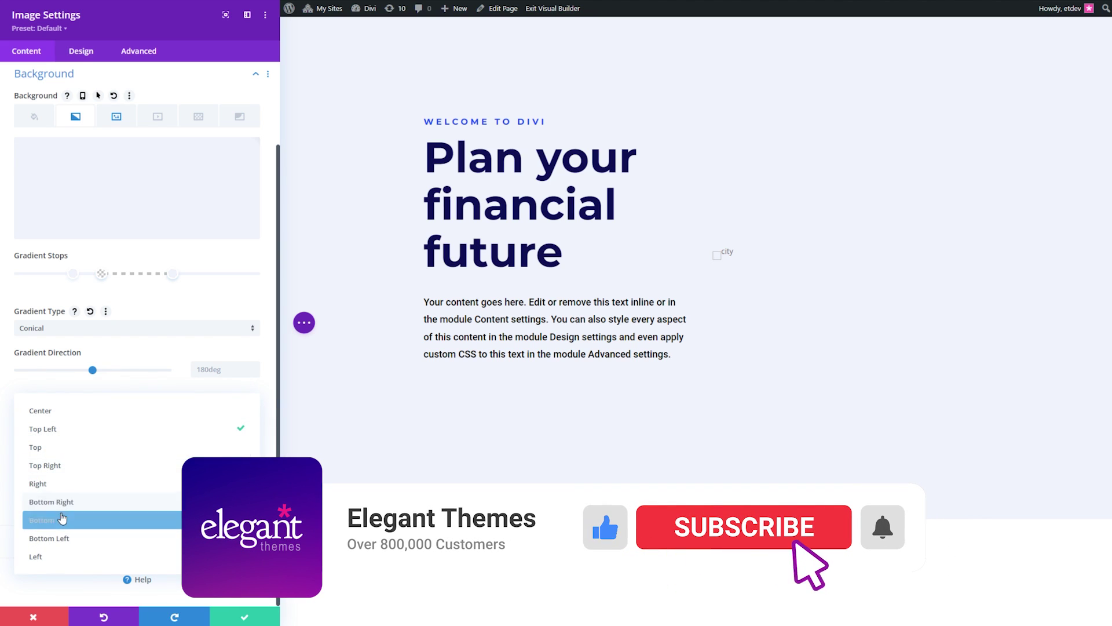
left_click(62, 519)
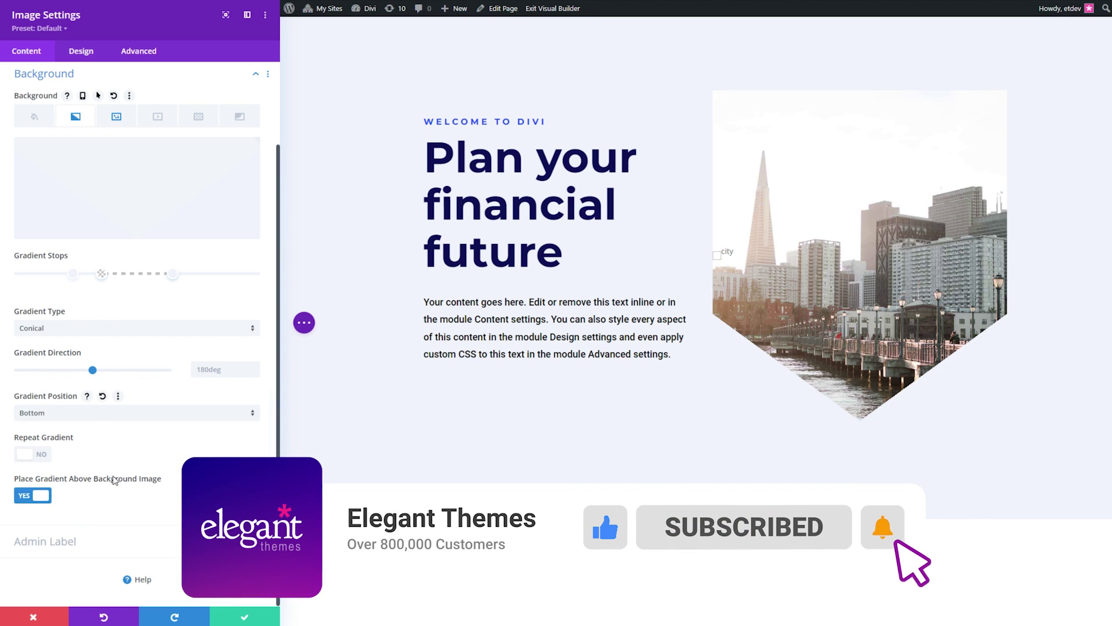